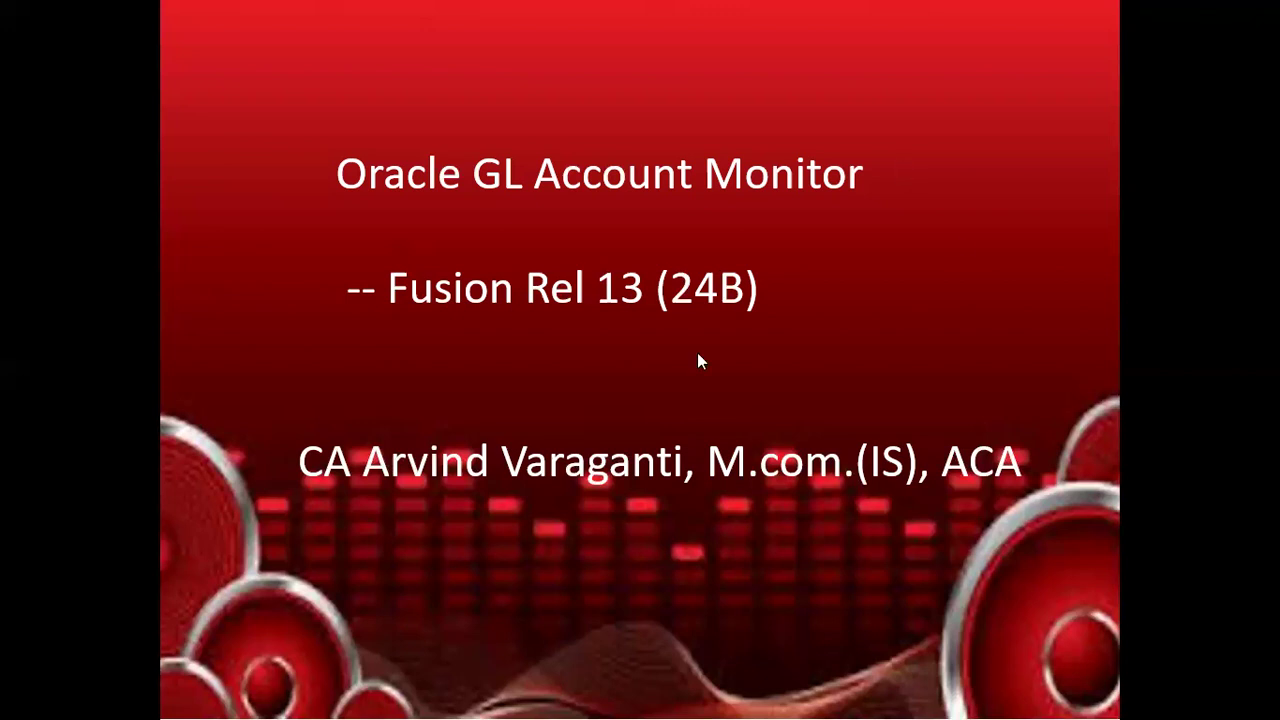
# Open the Fusion Cloud_Notes workbook and review the GL Account Monitor topic and its task on the Config Steps sheet.
pyautogui.press('super')
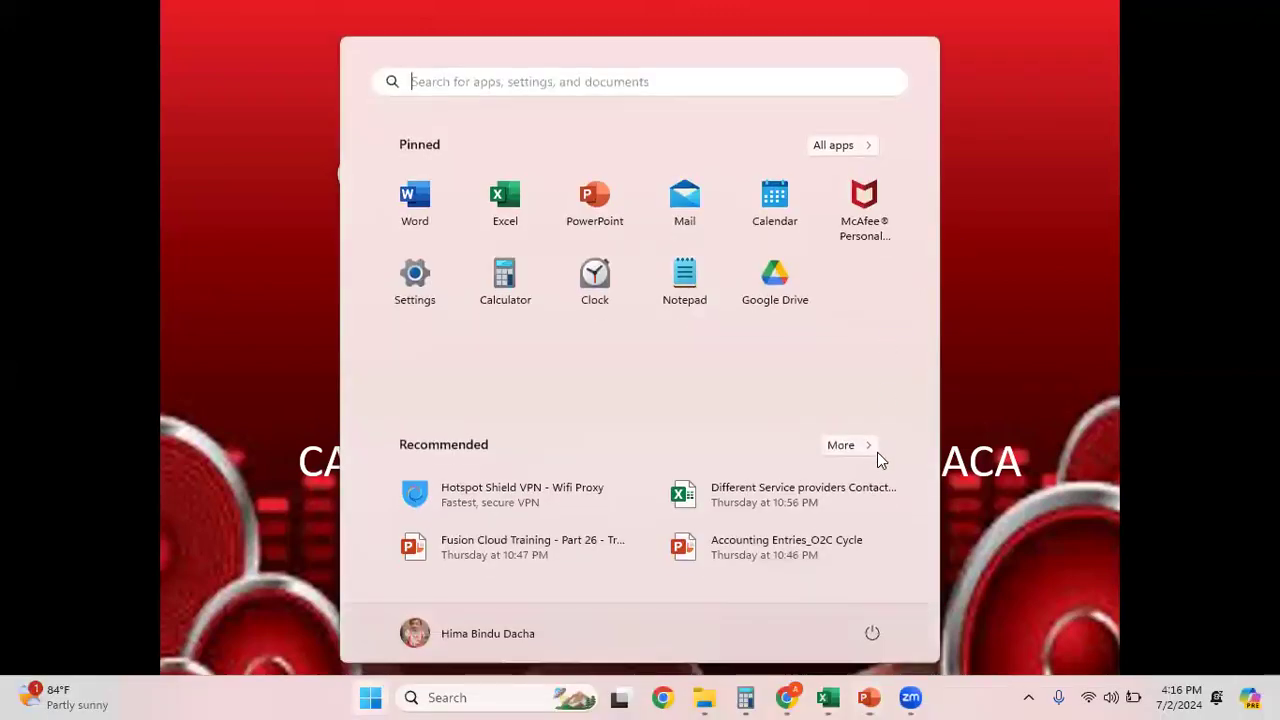
pyautogui.click(831, 695)
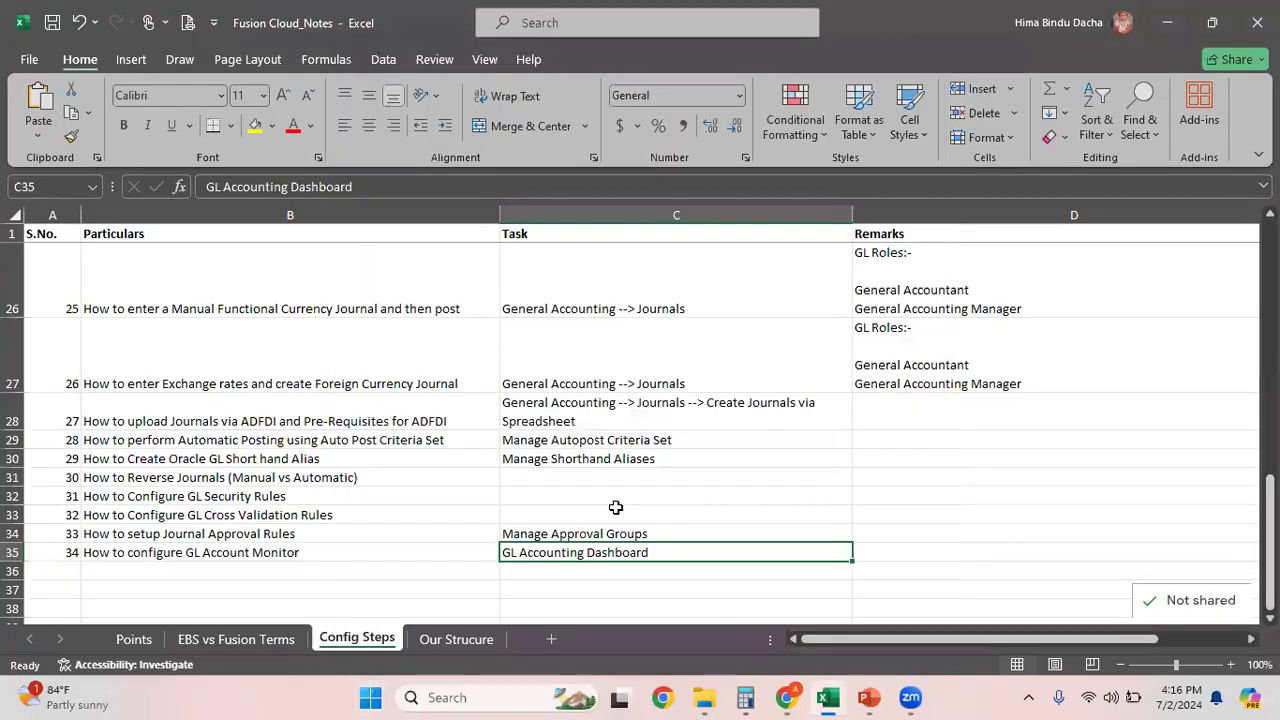
pyautogui.click(243, 553)
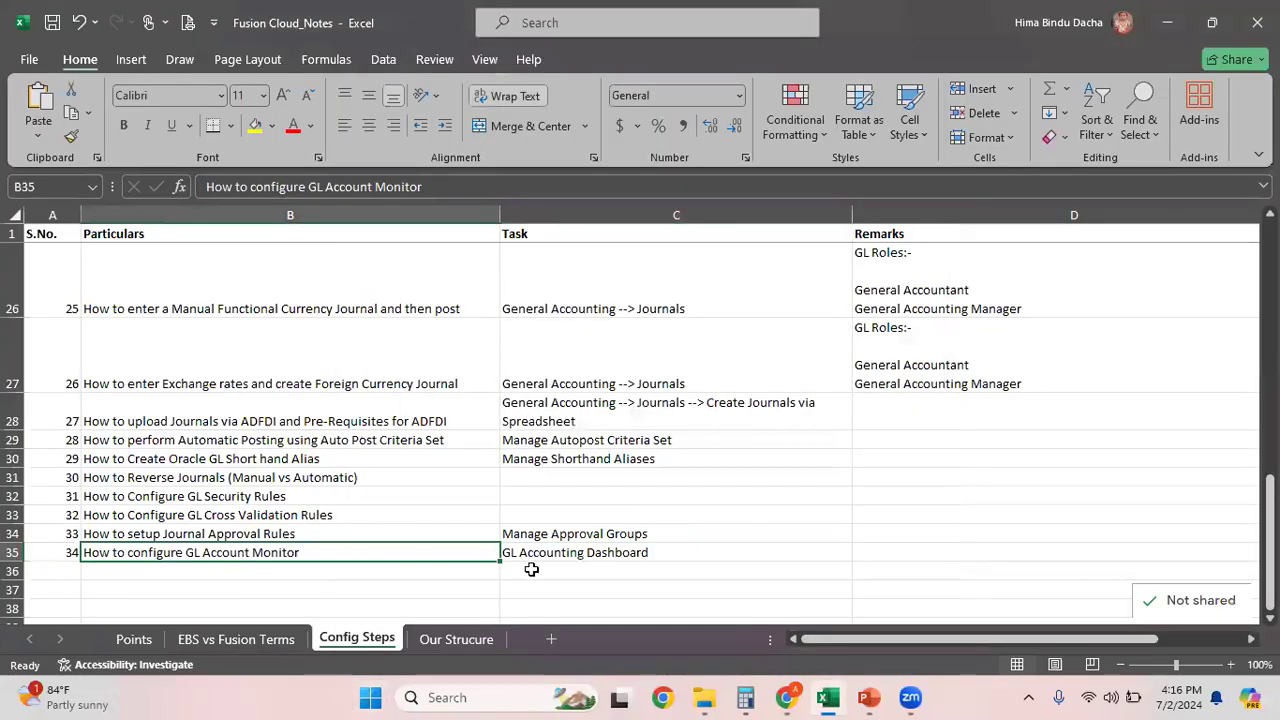
pyautogui.click(618, 555)
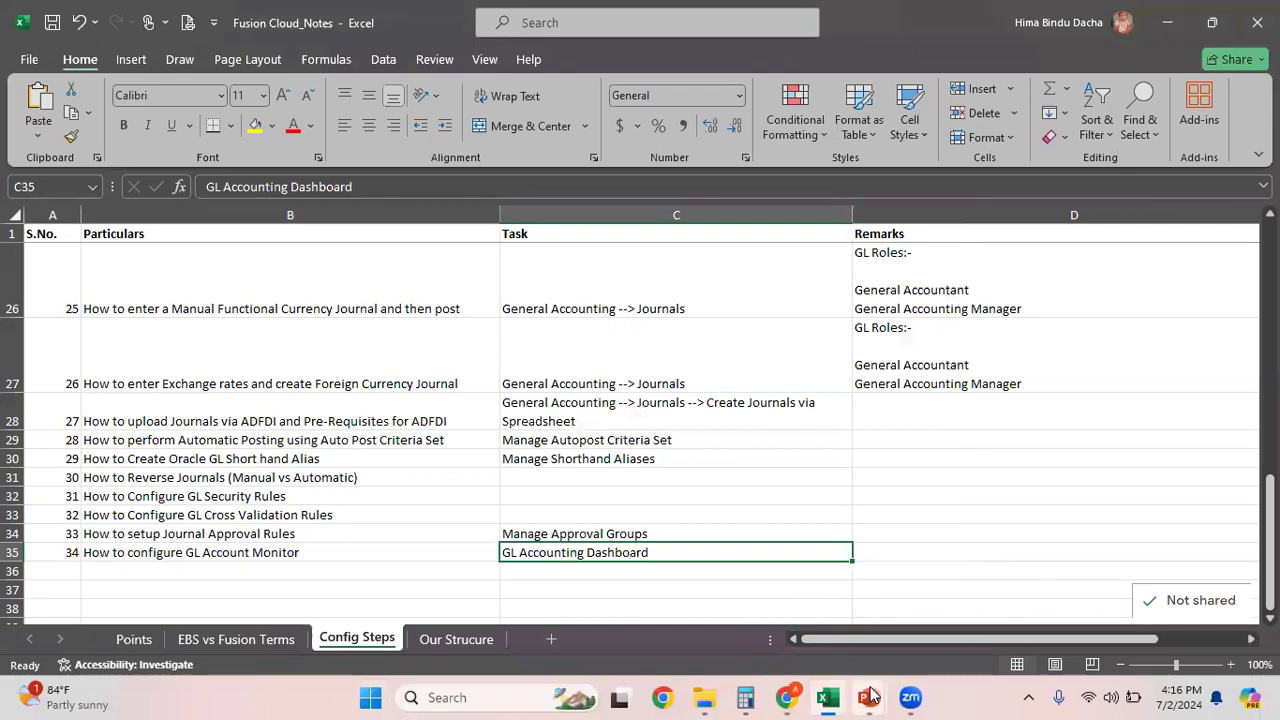
# Switch to Oracle Fusion in Chrome, open the General Accounting Dashboard, and start creating an account group in the Account Monitor.
pyautogui.click(789, 697)
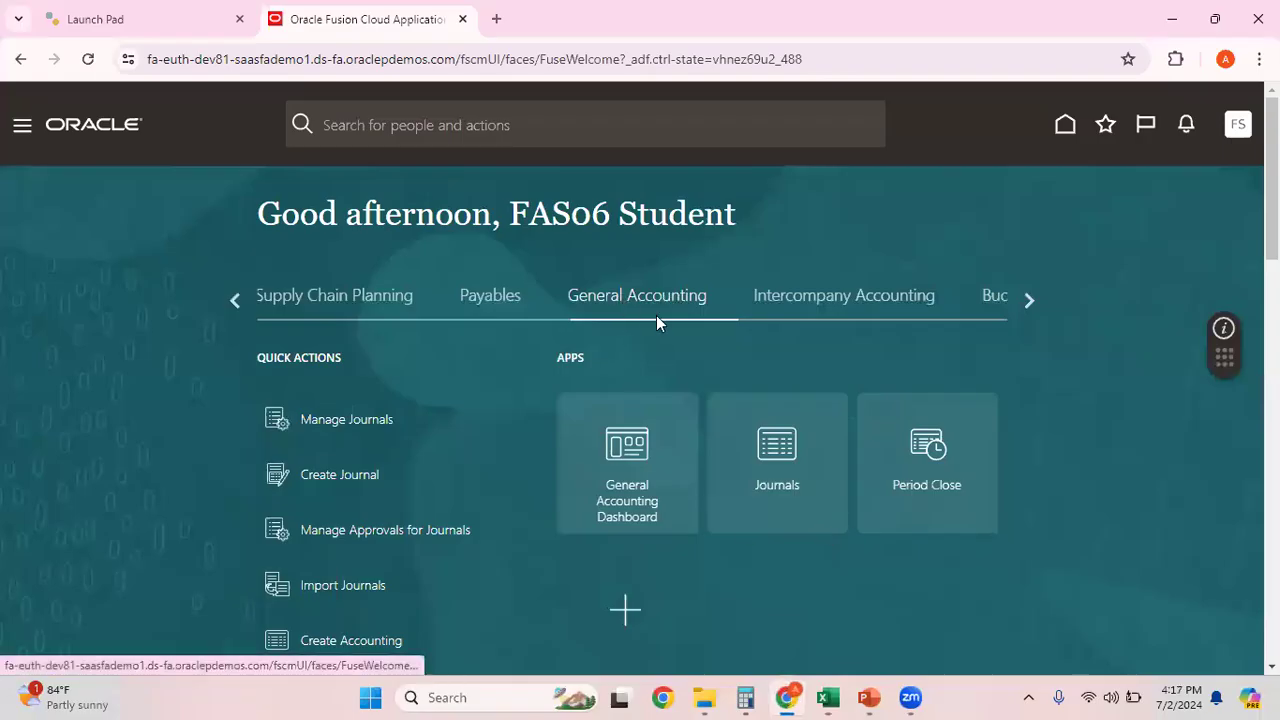
pyautogui.click(645, 502)
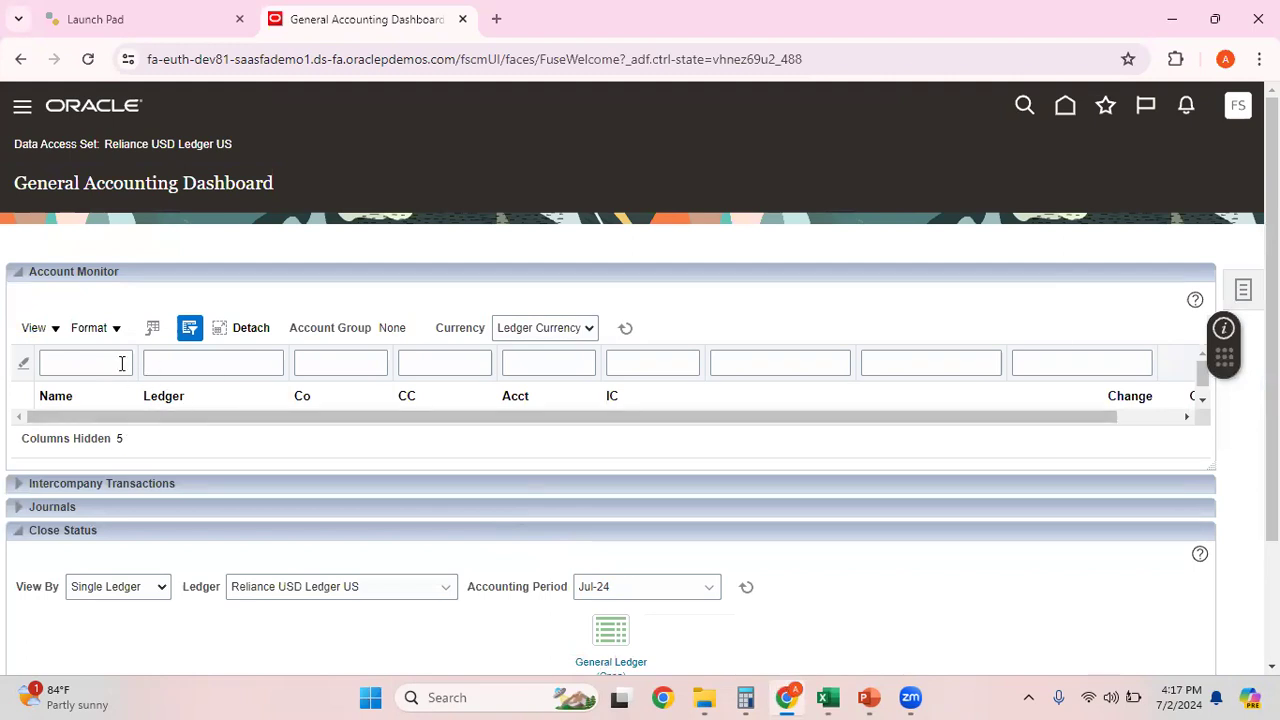
pyautogui.click(55, 330)
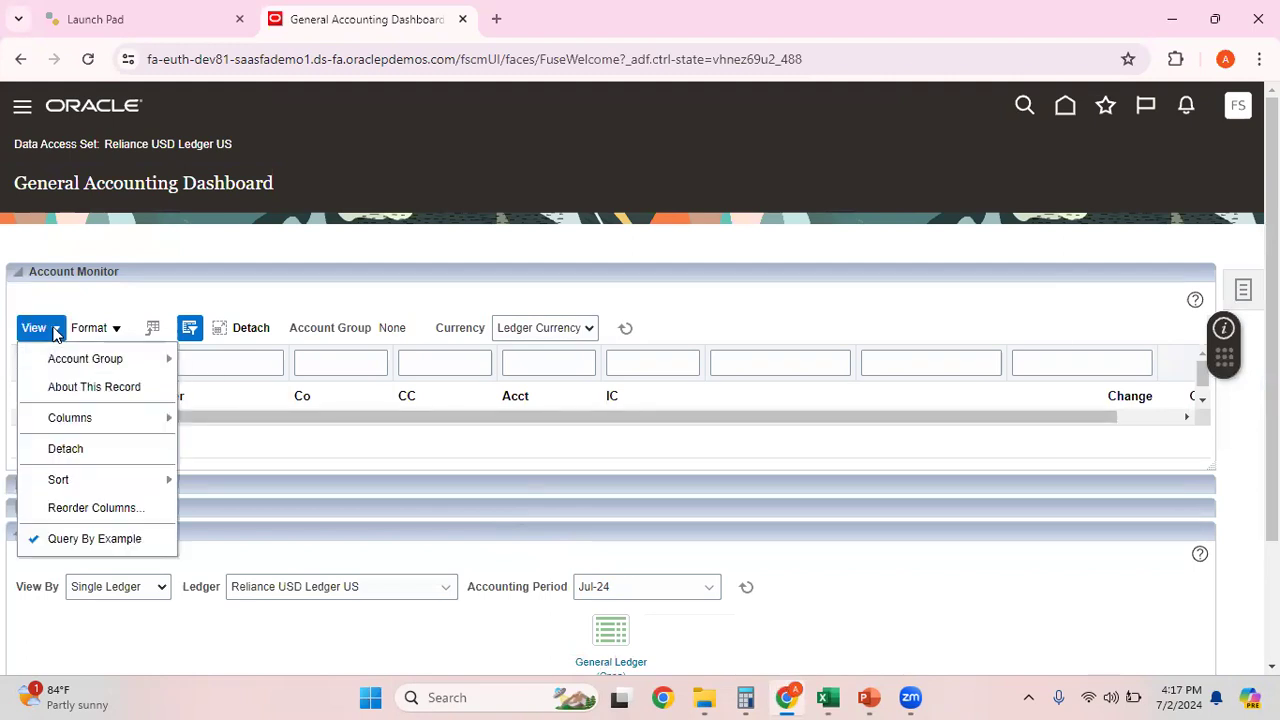
pyautogui.moveTo(150, 366)
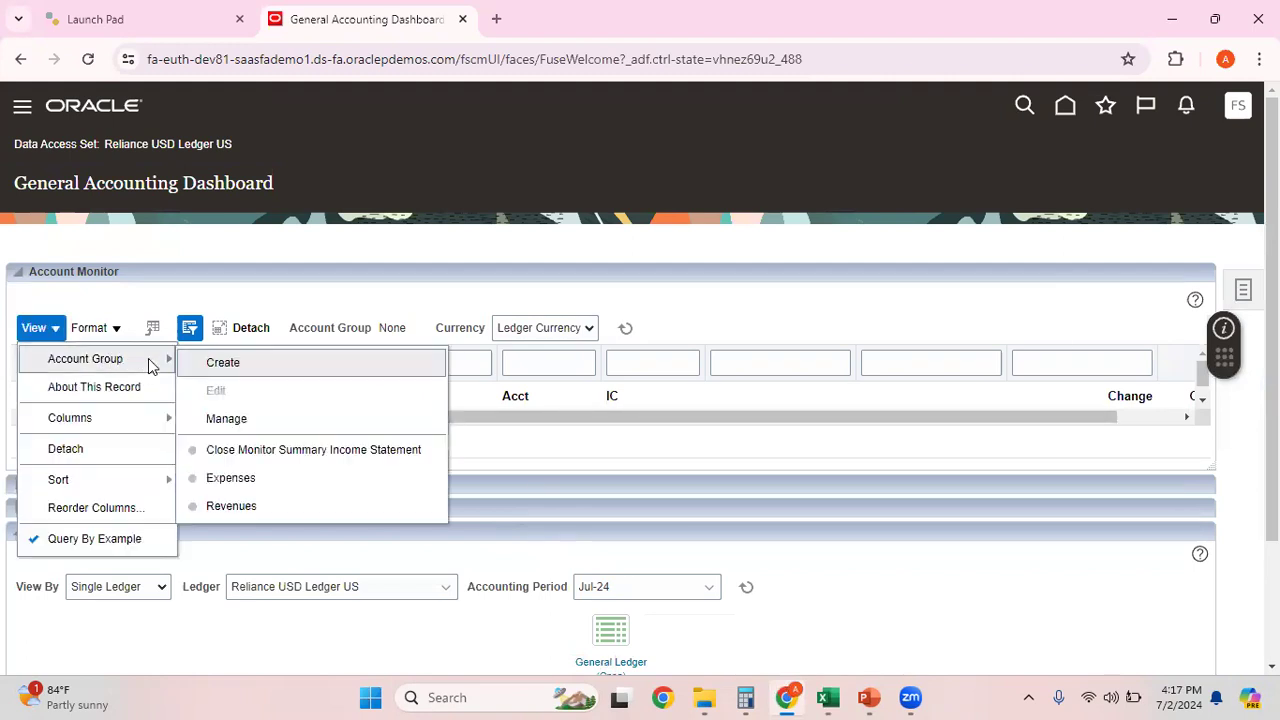
pyautogui.click(230, 366)
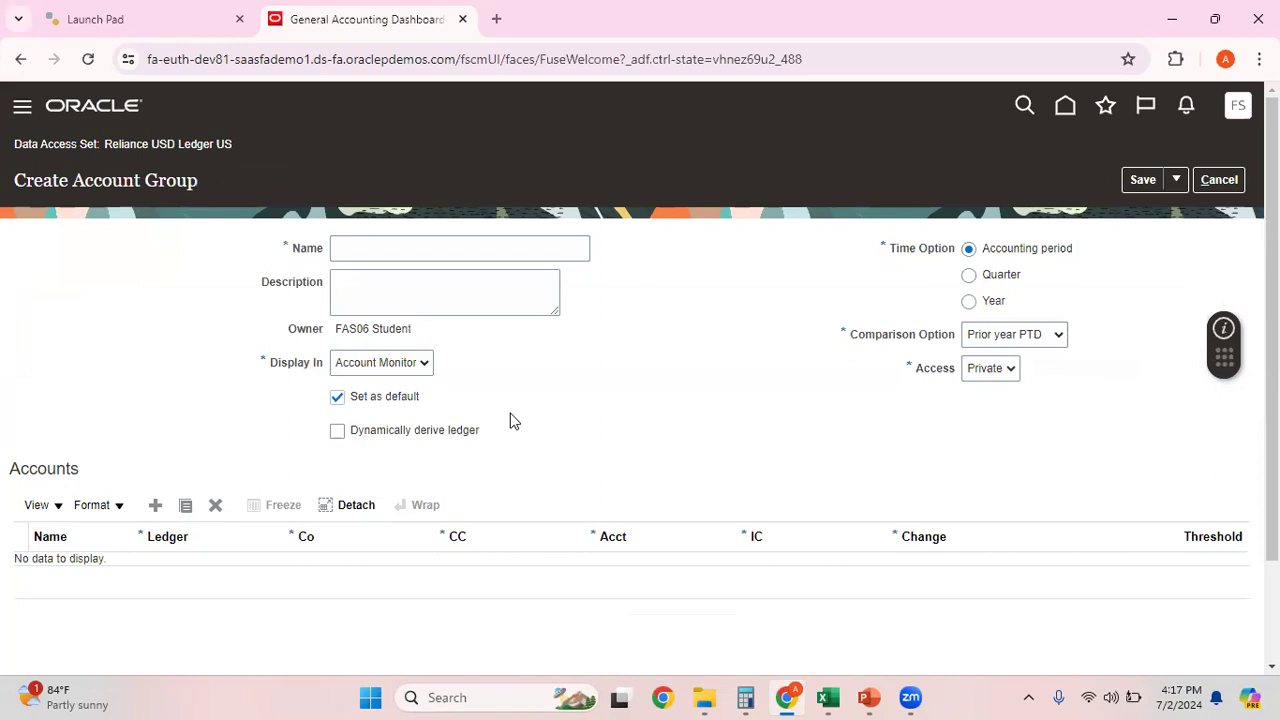
# Name the account group "Reliance USD Ledger_Salaries Account".
pyautogui.click(403, 249)
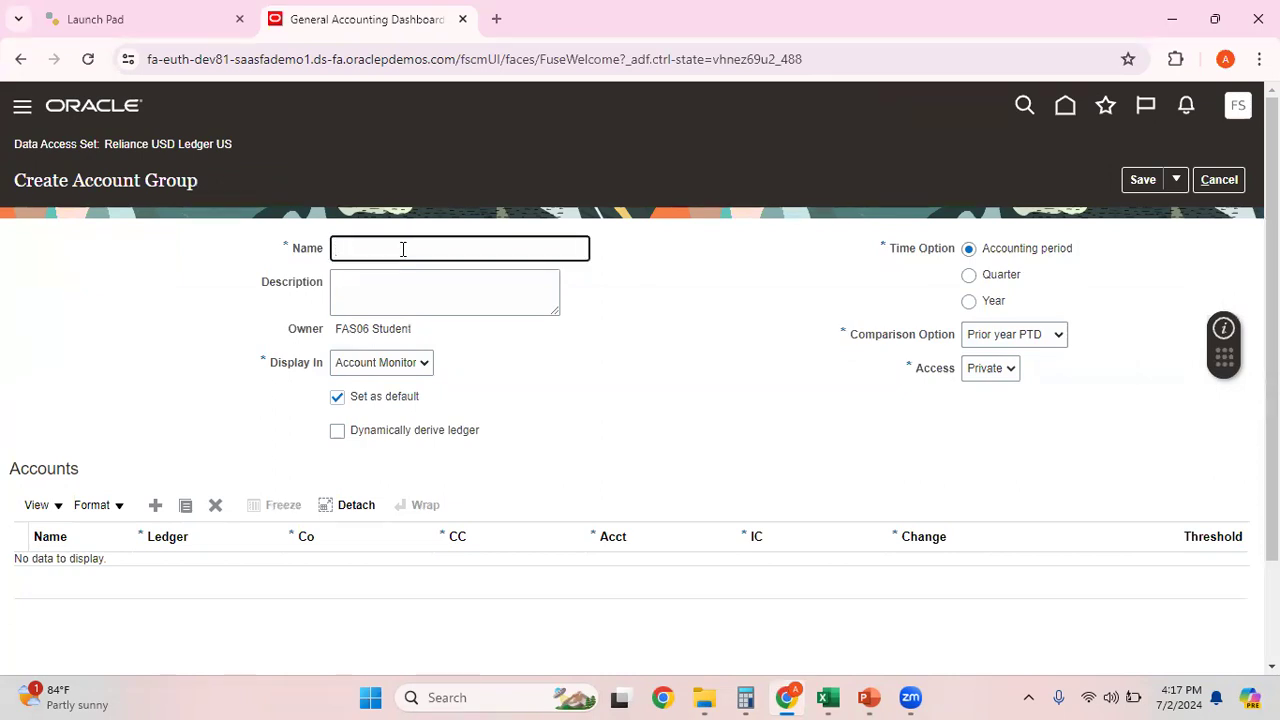
pyautogui.write('Reliance USD Ledger_Sales')
pyautogui.press('BackSpace')
pyautogui.press('BackSpace')
pyautogui.write('aries ')
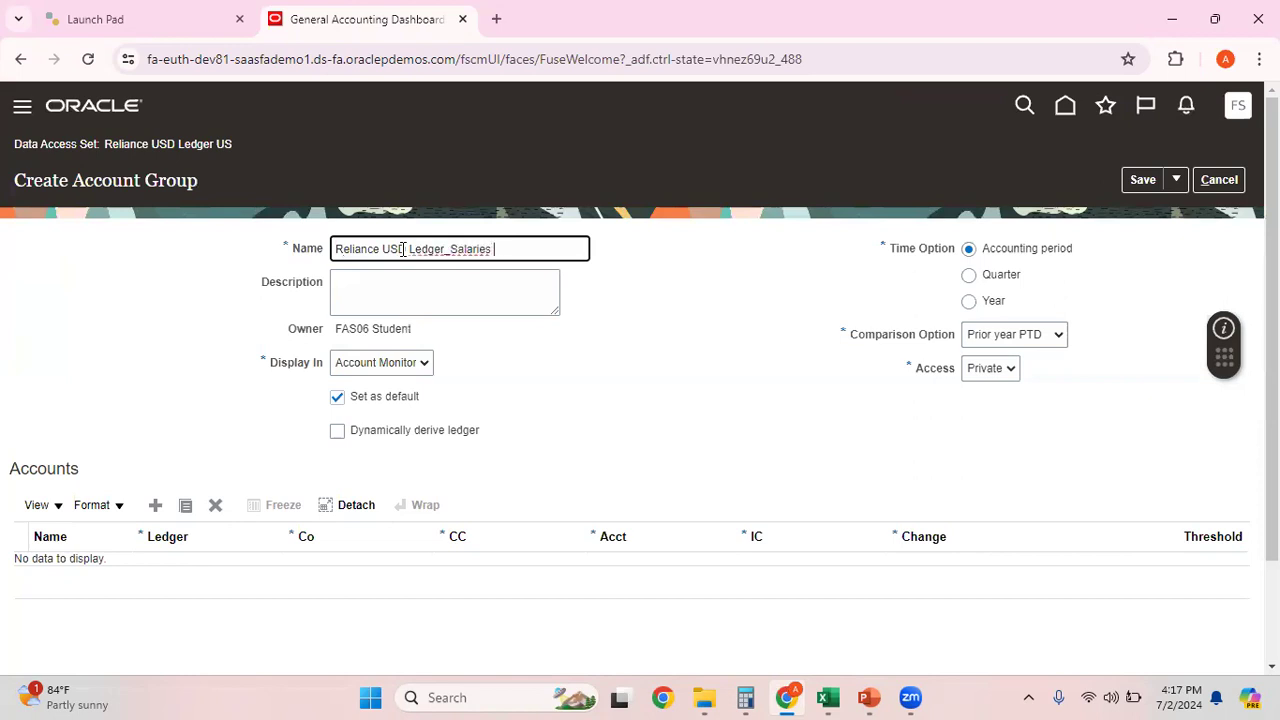
pyautogui.write('Account')
# Enter "Reliance USD Ledger Salaries Account" as the account group's description.
pyautogui.click(369, 286)
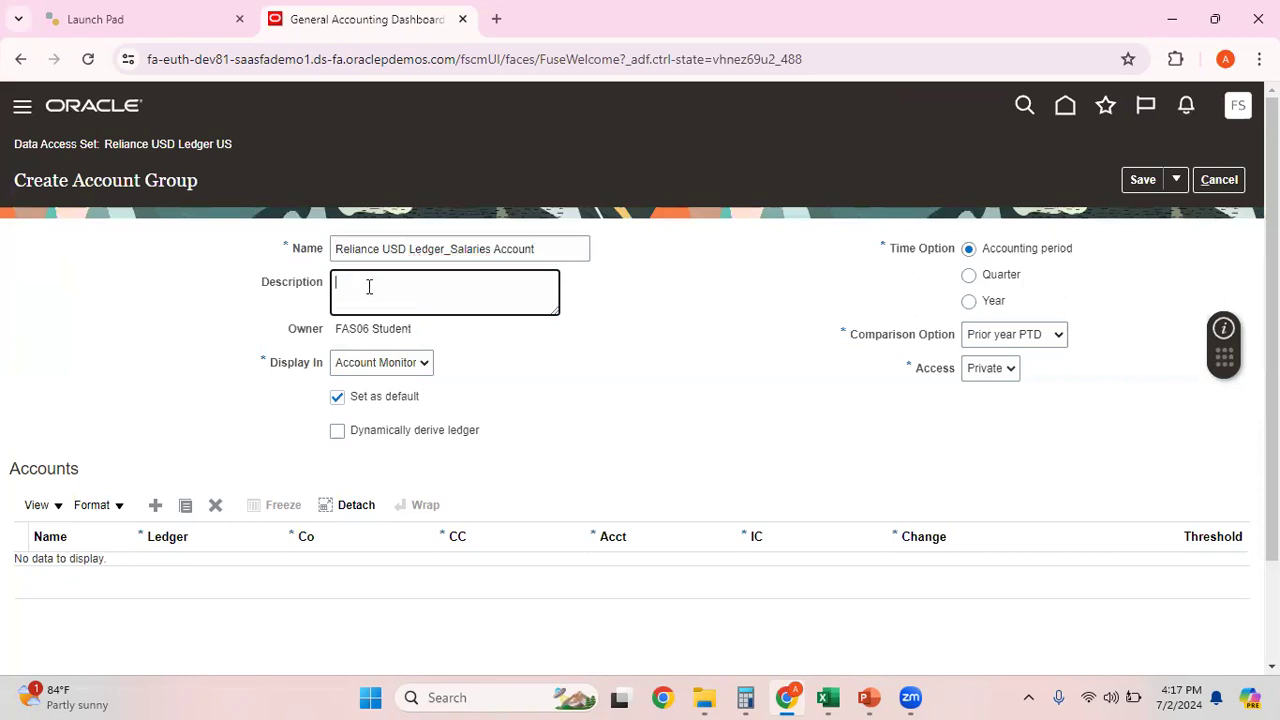
pyautogui.write('Reliance USD Ledger Salaries')
pyautogui.press('BackSpace')
pyautogui.press('BackSpace')
pyautogui.write('aries Account')
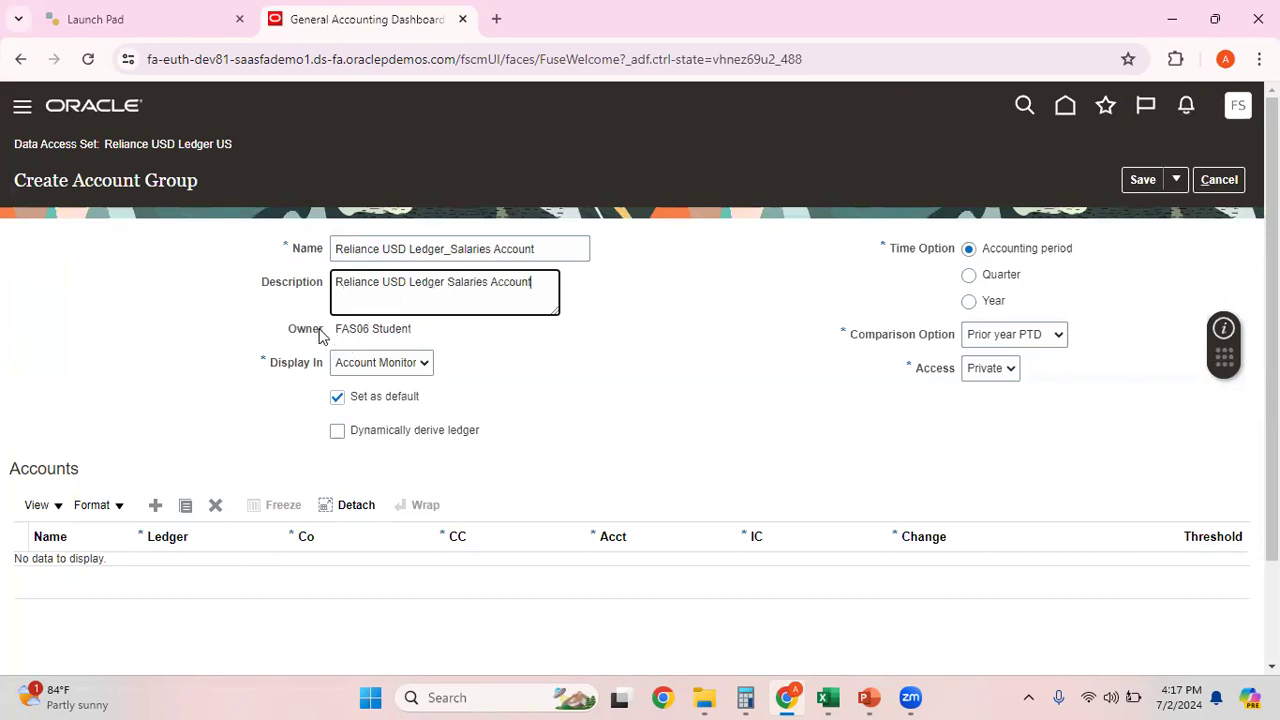
# Review the Display In choices for the account group, leaving Account Monitor selected.
pyautogui.click(423, 365)
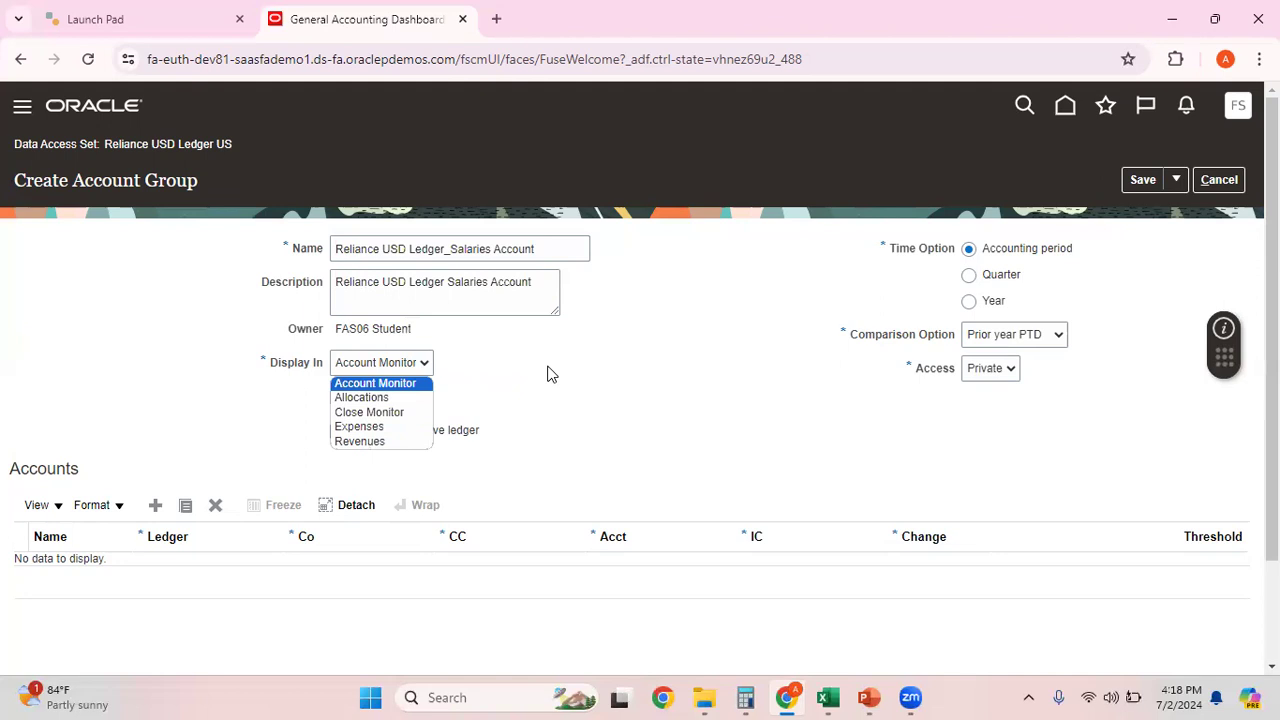
pyautogui.click(570, 411)
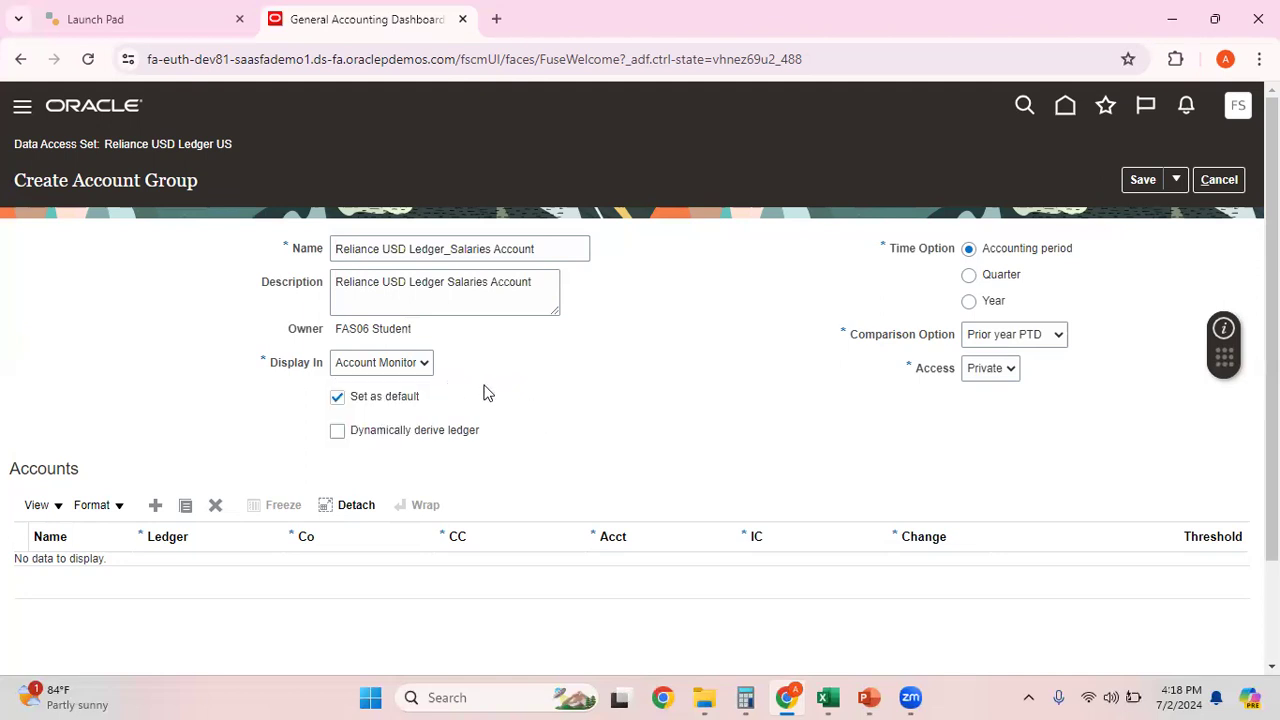
pyautogui.click(420, 368)
pyautogui.click(420, 378)
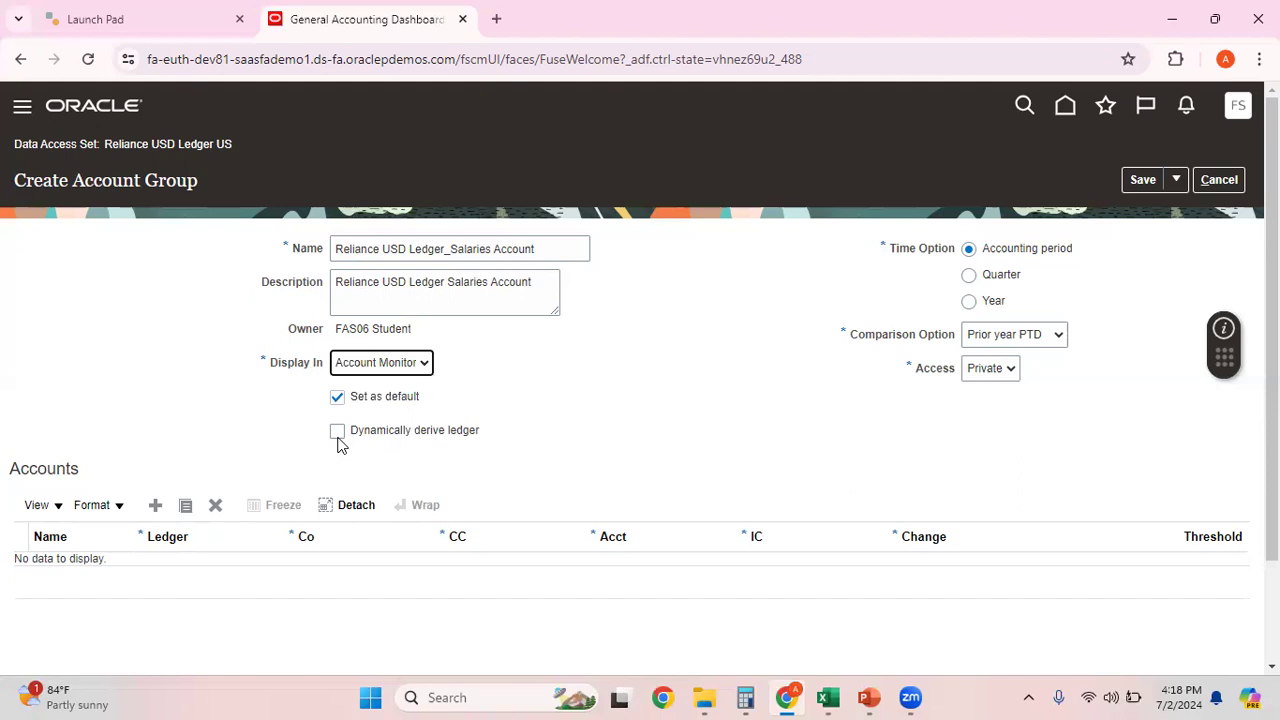
pyautogui.click(424, 366)
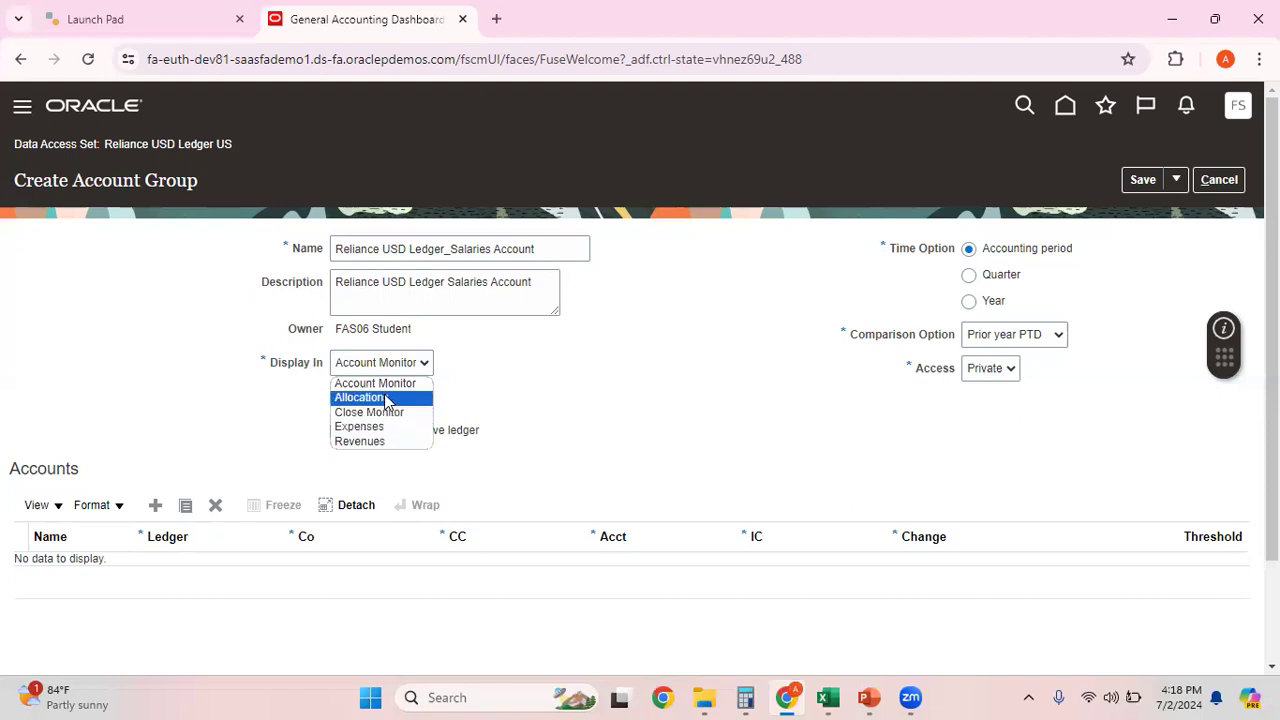
pyautogui.click(566, 440)
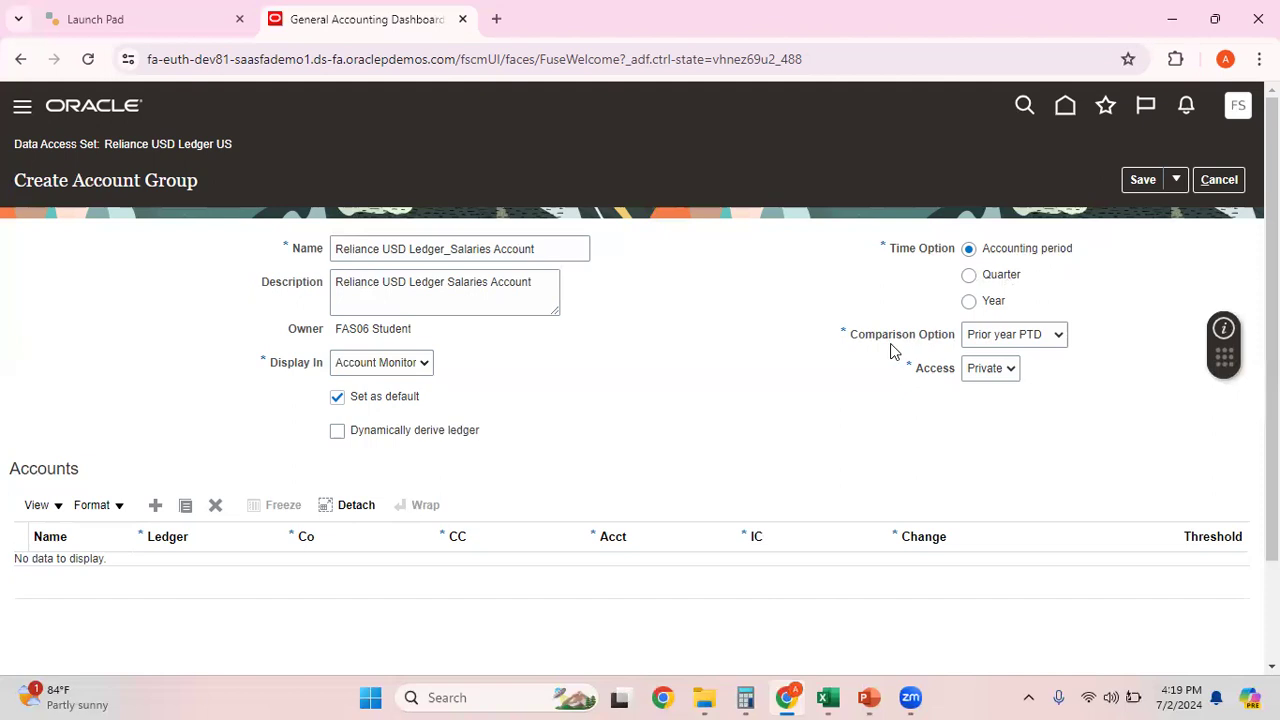
# Set the account group's comparison option to Prior period PTD and its access to Private.
pyautogui.click(1058, 337)
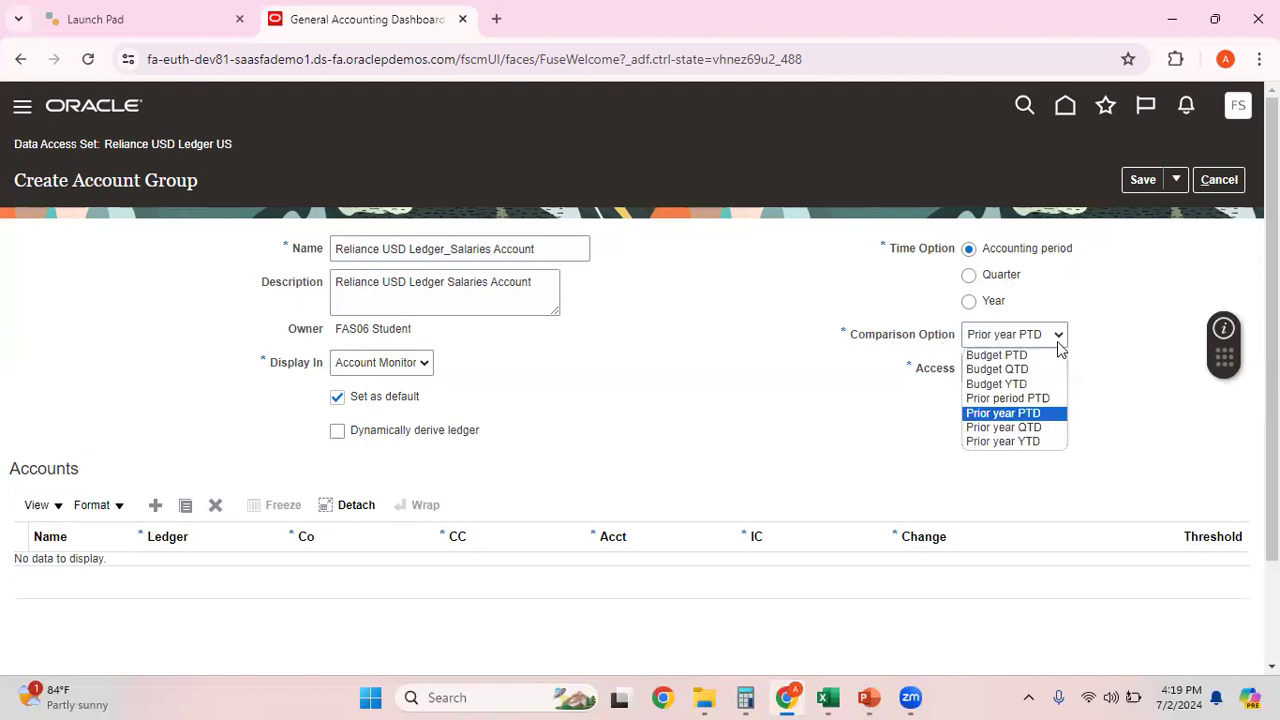
pyautogui.click(1049, 404)
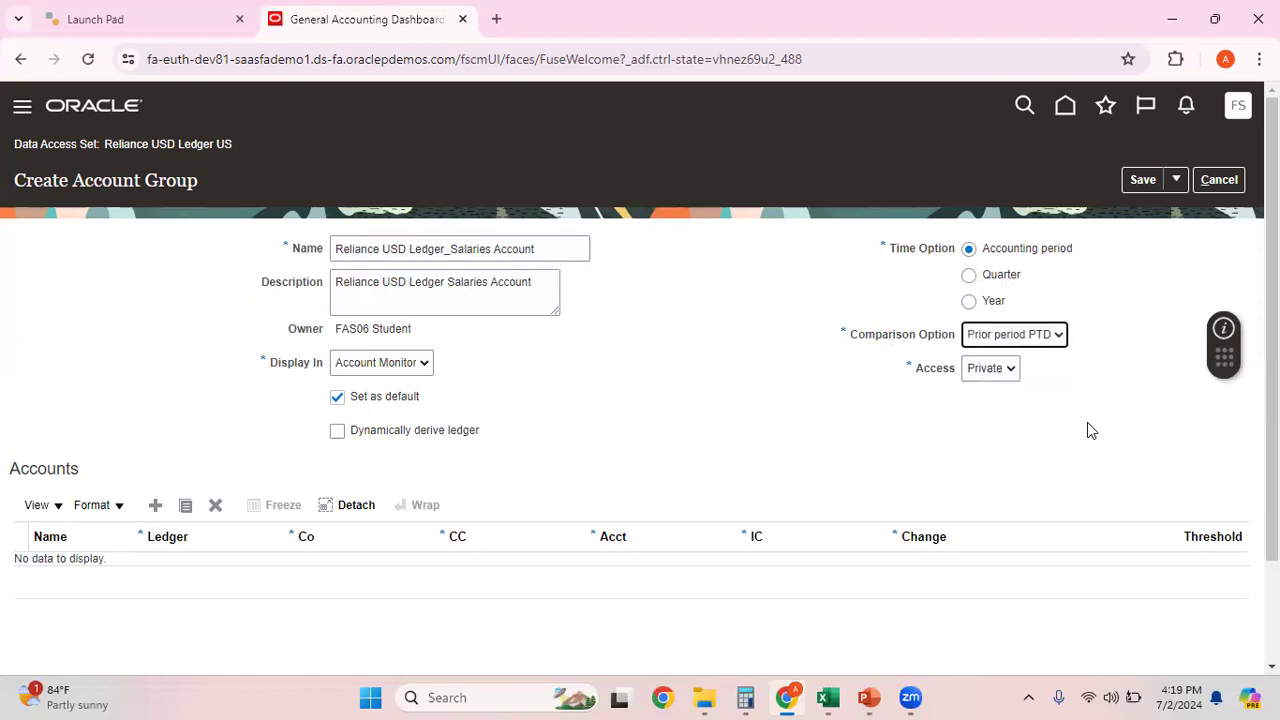
pyautogui.click(1012, 372)
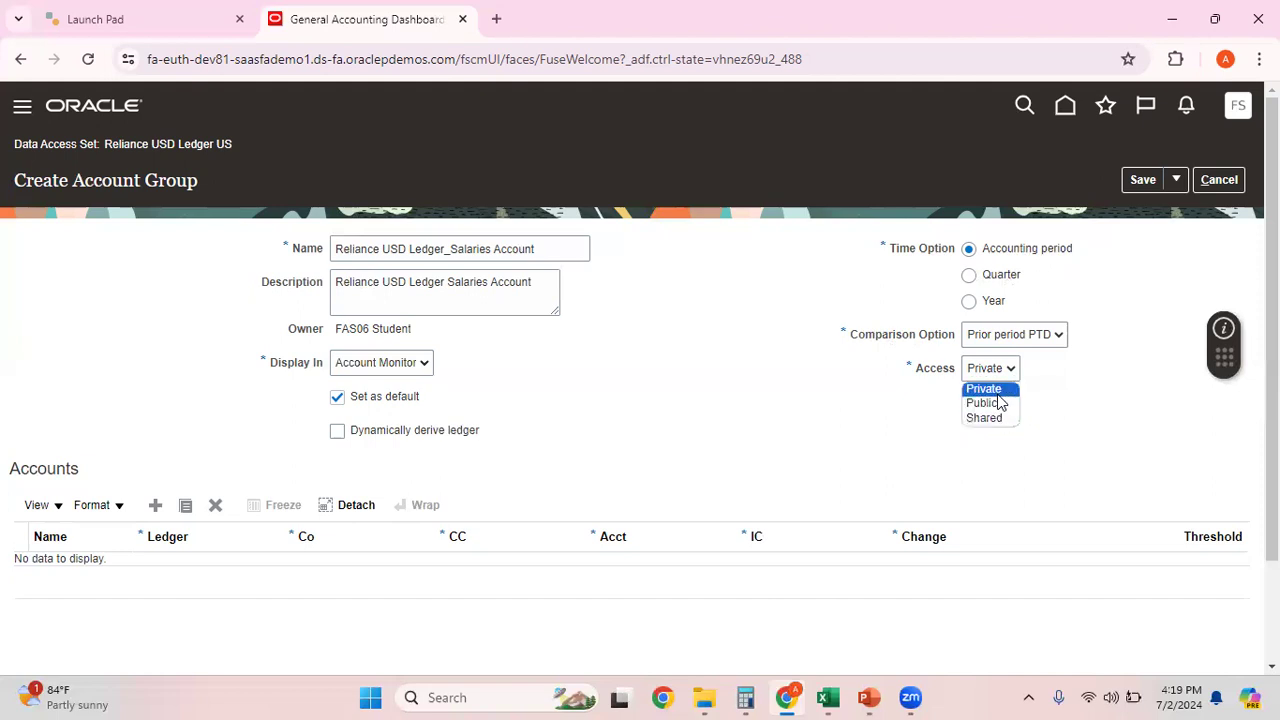
pyautogui.click(997, 394)
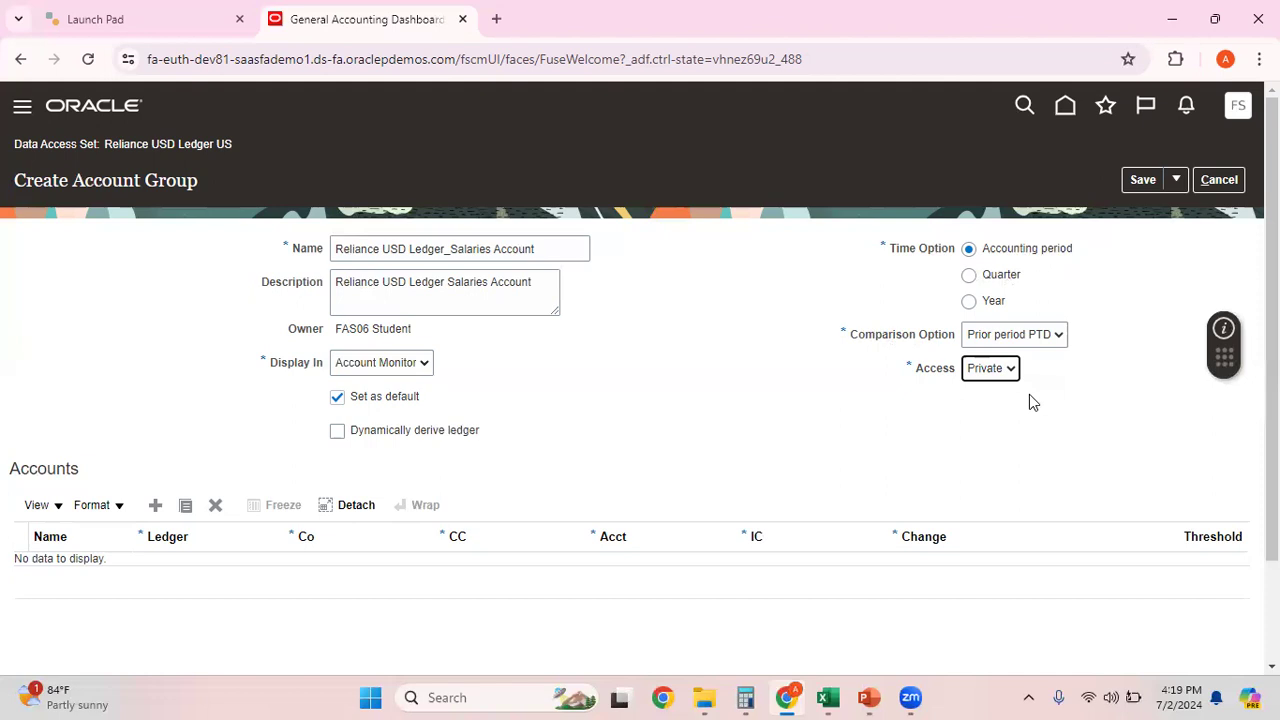
pyautogui.click(1007, 374)
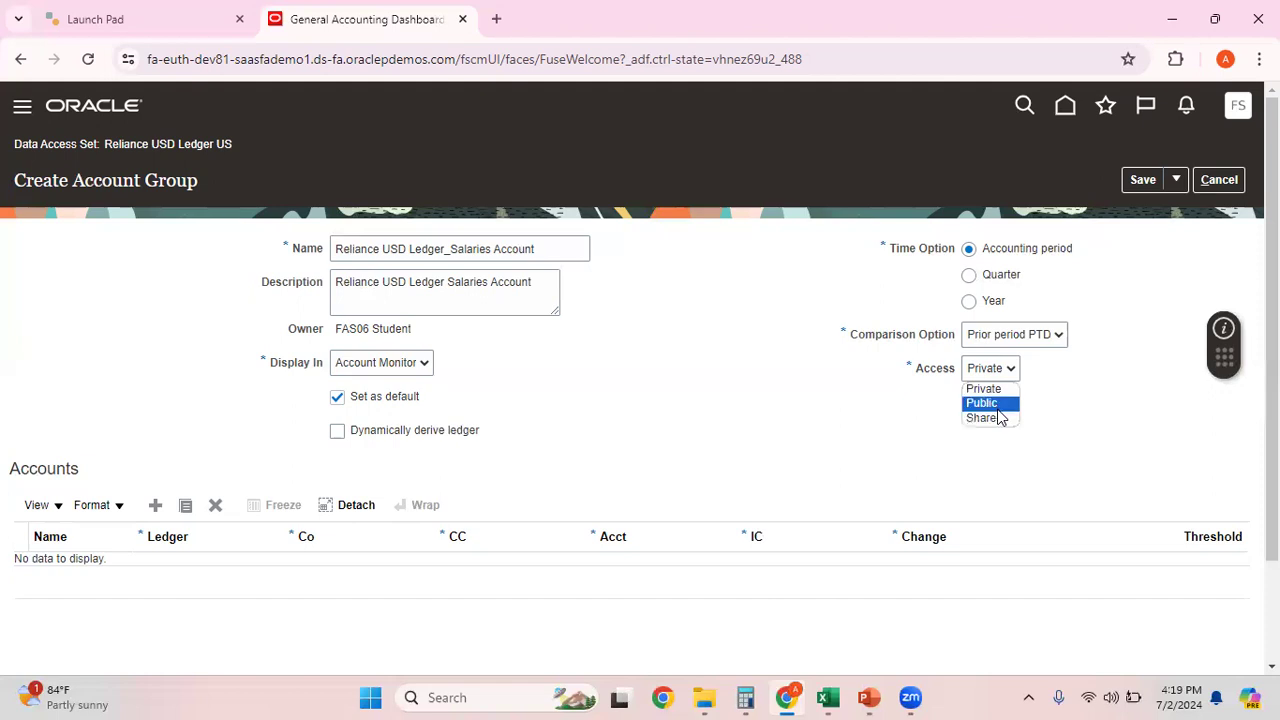
pyautogui.click(816, 424)
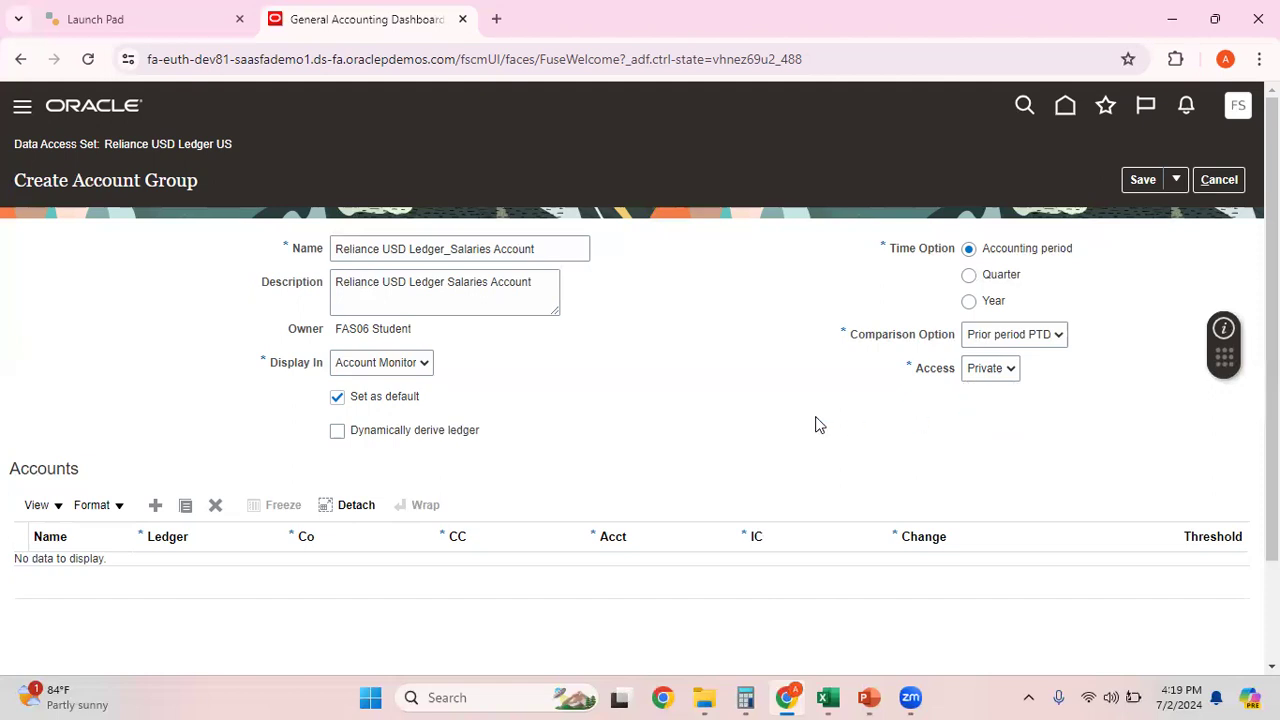
# Add an account line to the group and name it "Rel USD_Salaries Acc".
pyautogui.click(157, 507)
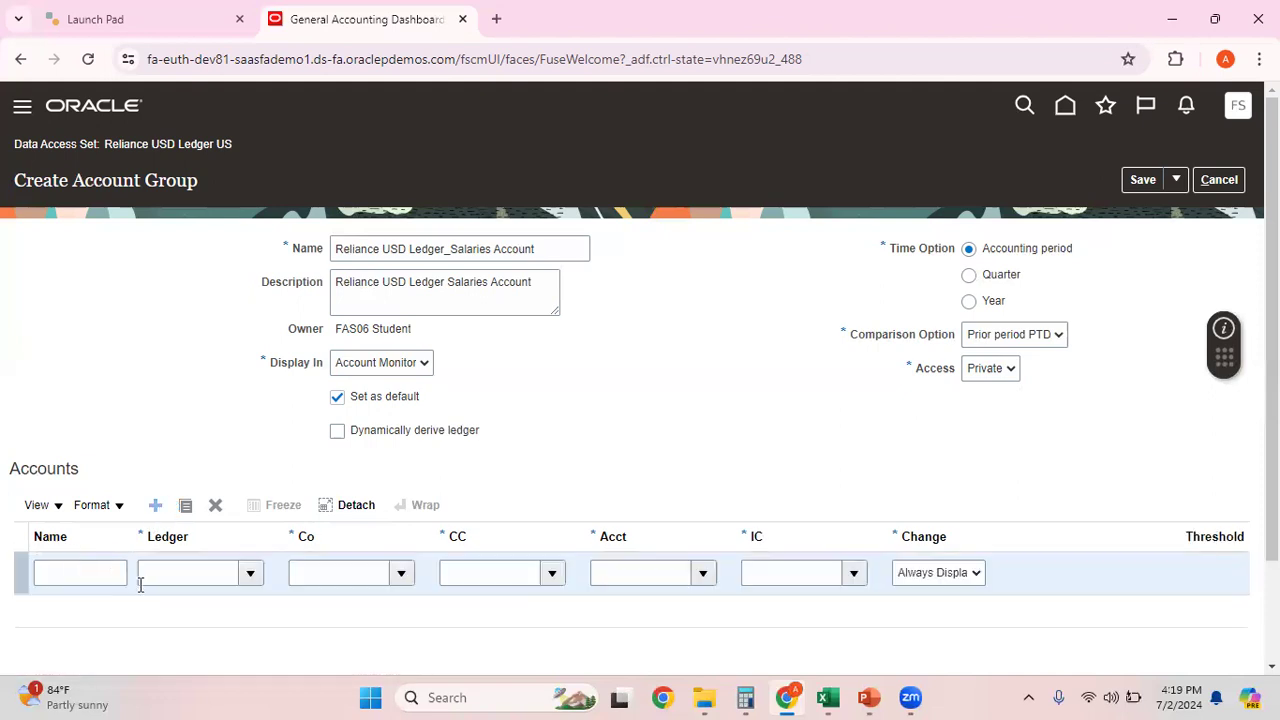
pyautogui.click(92, 575)
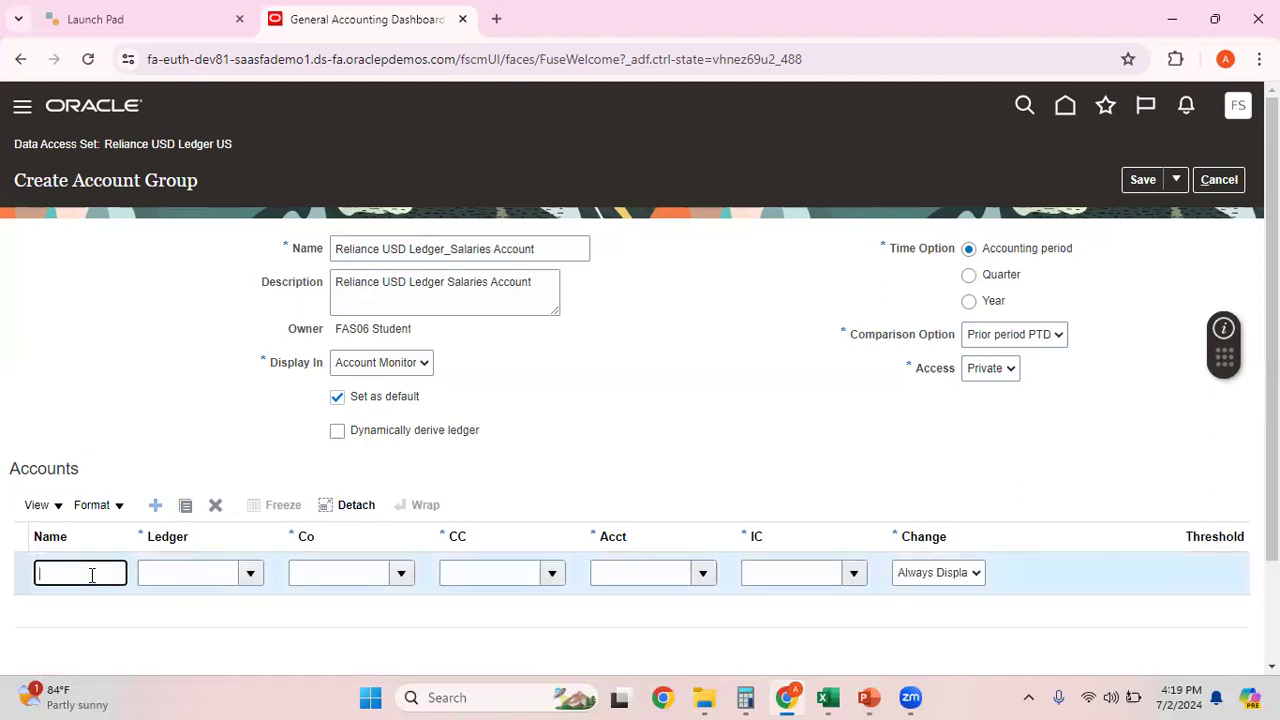
pyautogui.write('Rel')
pyautogui.write(' USD')
pyautogui.write('_Sal')
pyautogui.write('aries Acc')
pyautogui.press('Tab')
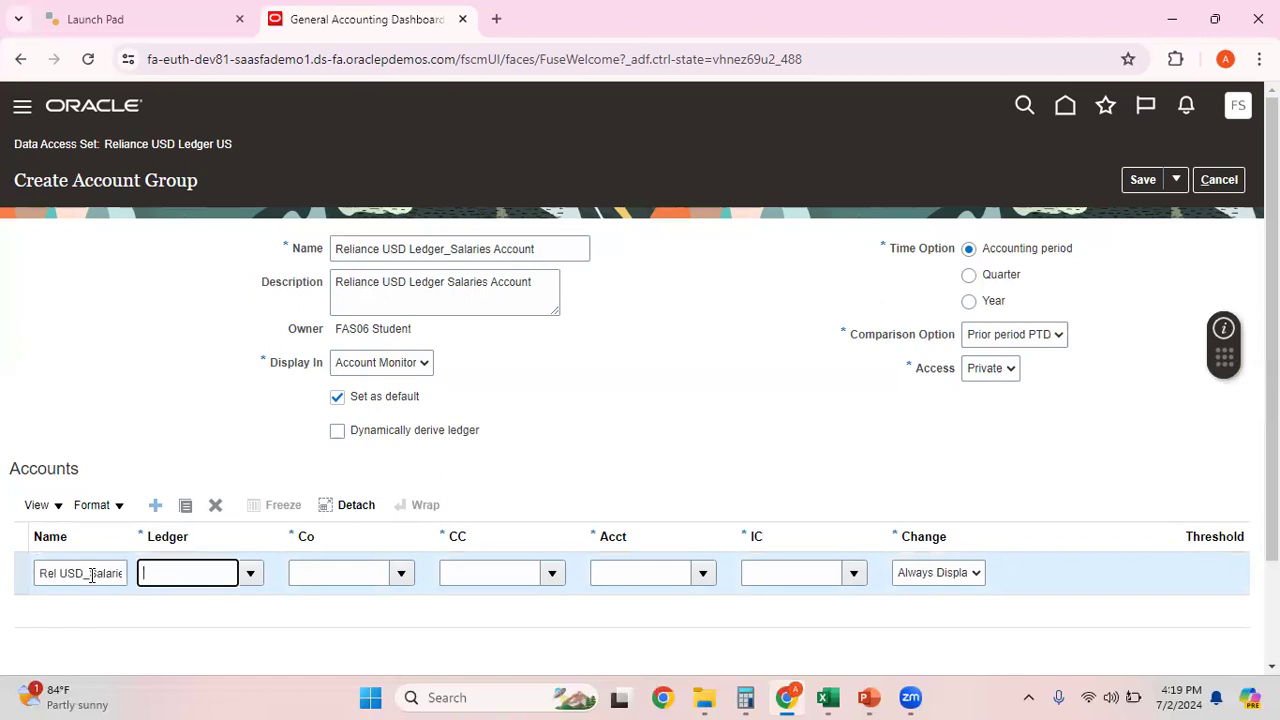
# Assign the Reliance USD Ledger US ledger to the account line and include all company, cost center and intercompany values.
pyautogui.write('rel')
pyautogui.press('Tab')
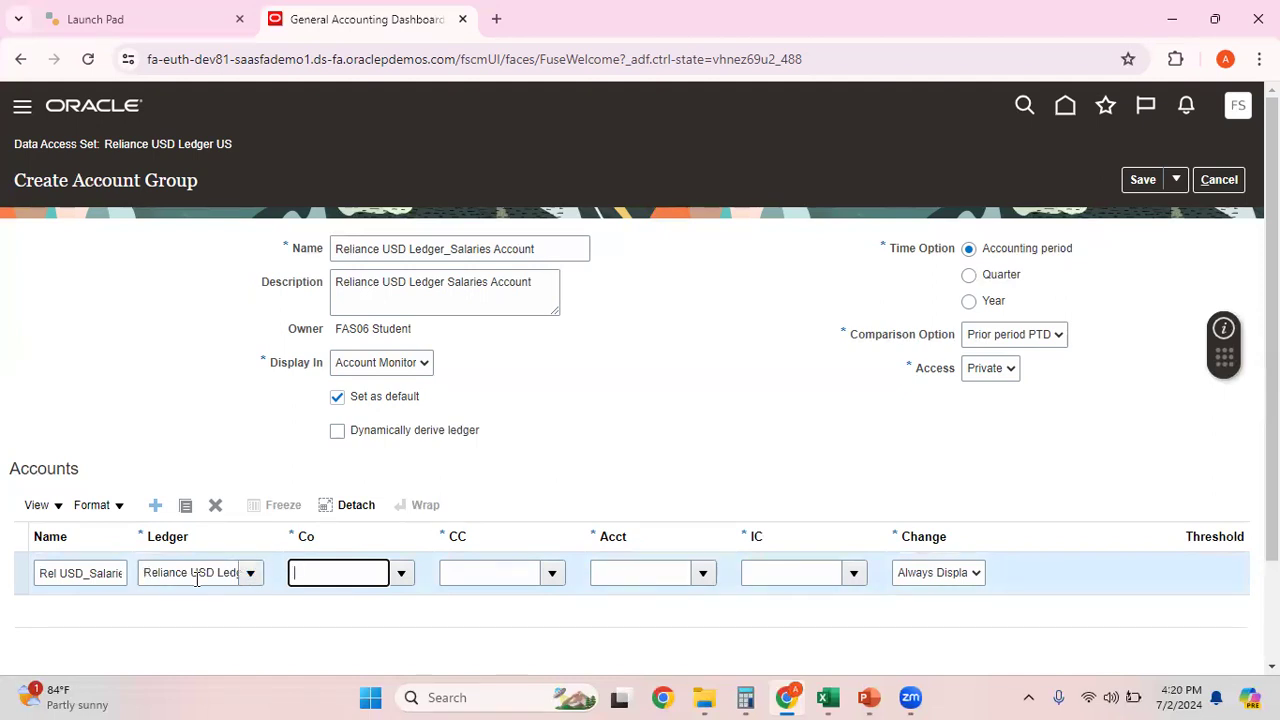
pyautogui.click(403, 571)
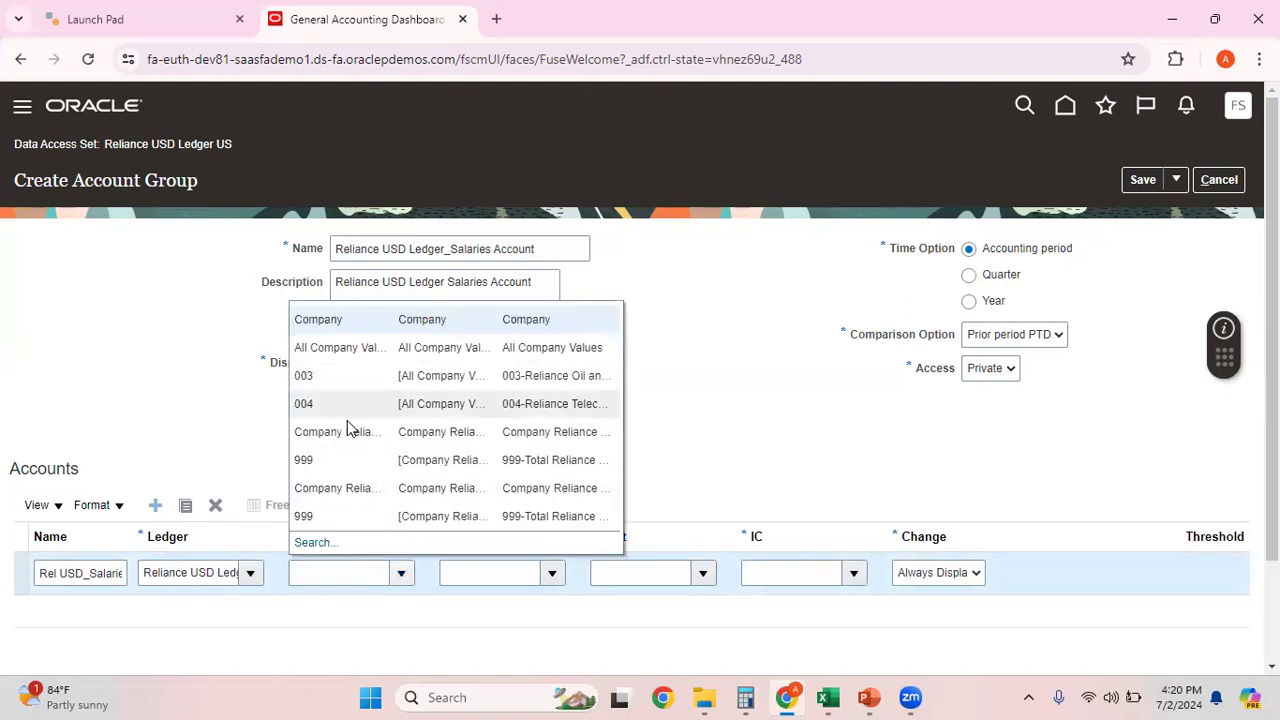
pyautogui.click(366, 350)
pyautogui.click(552, 573)
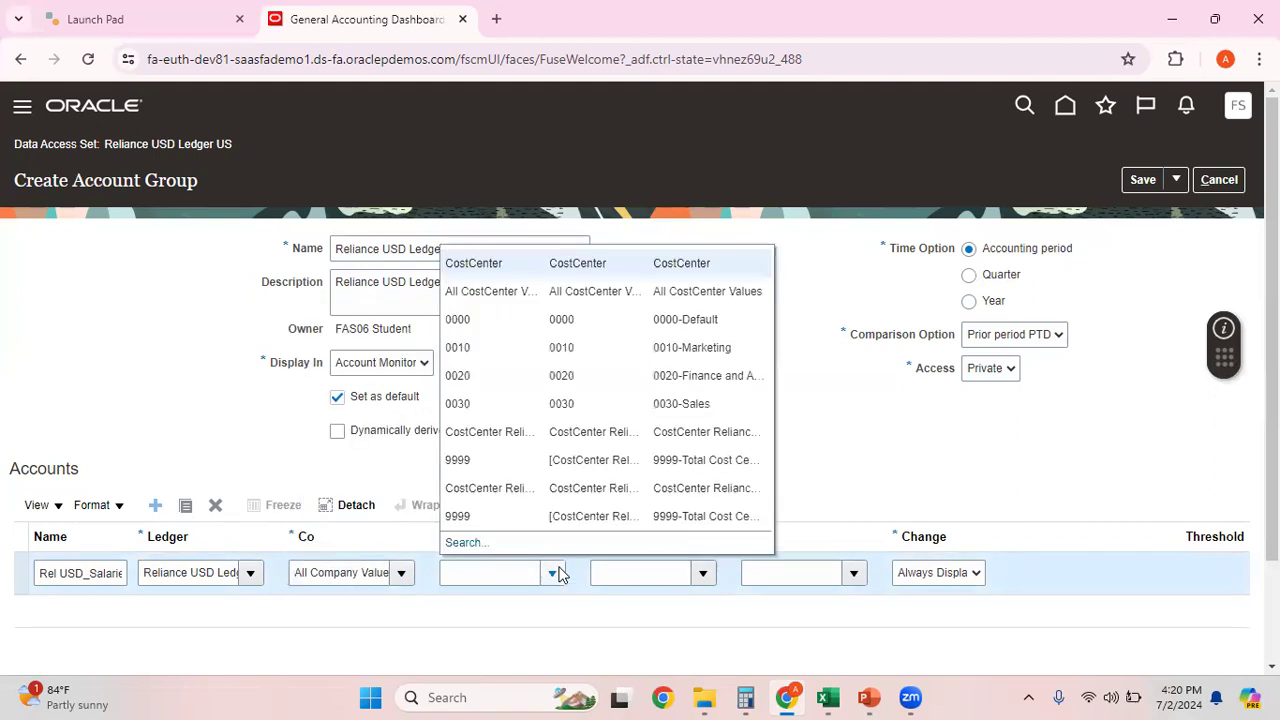
pyautogui.click(505, 292)
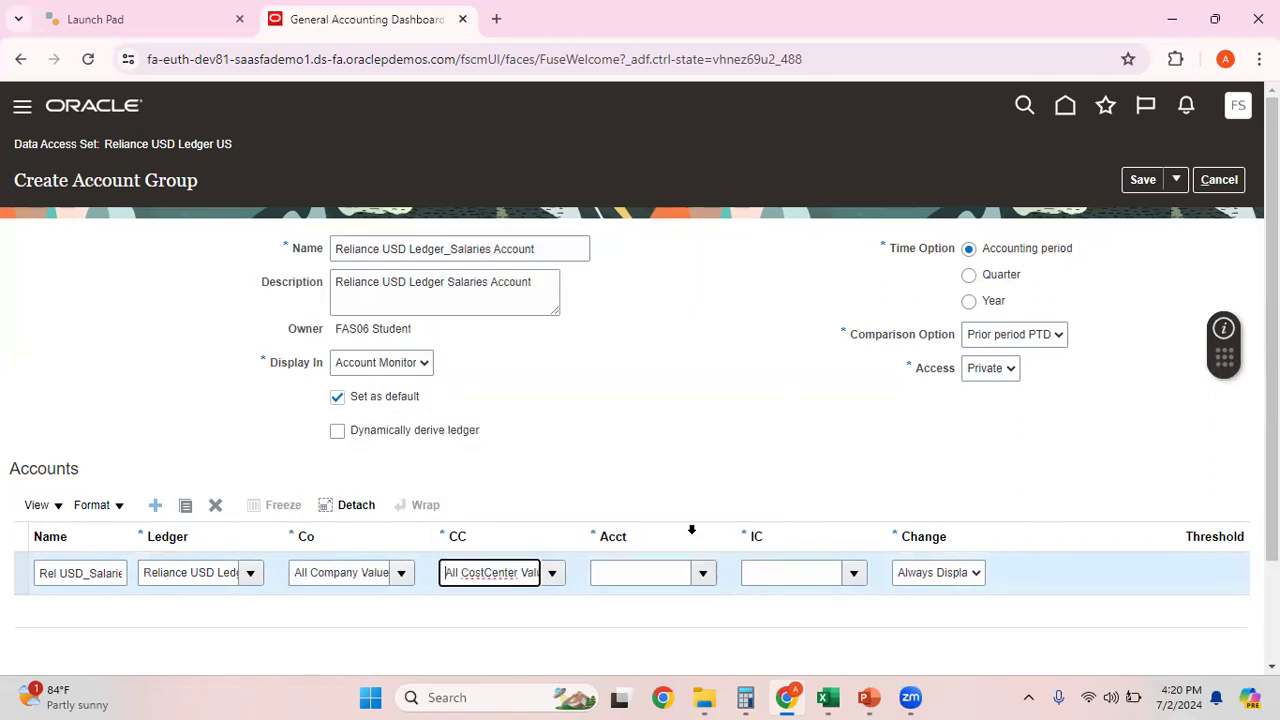
pyautogui.click(862, 576)
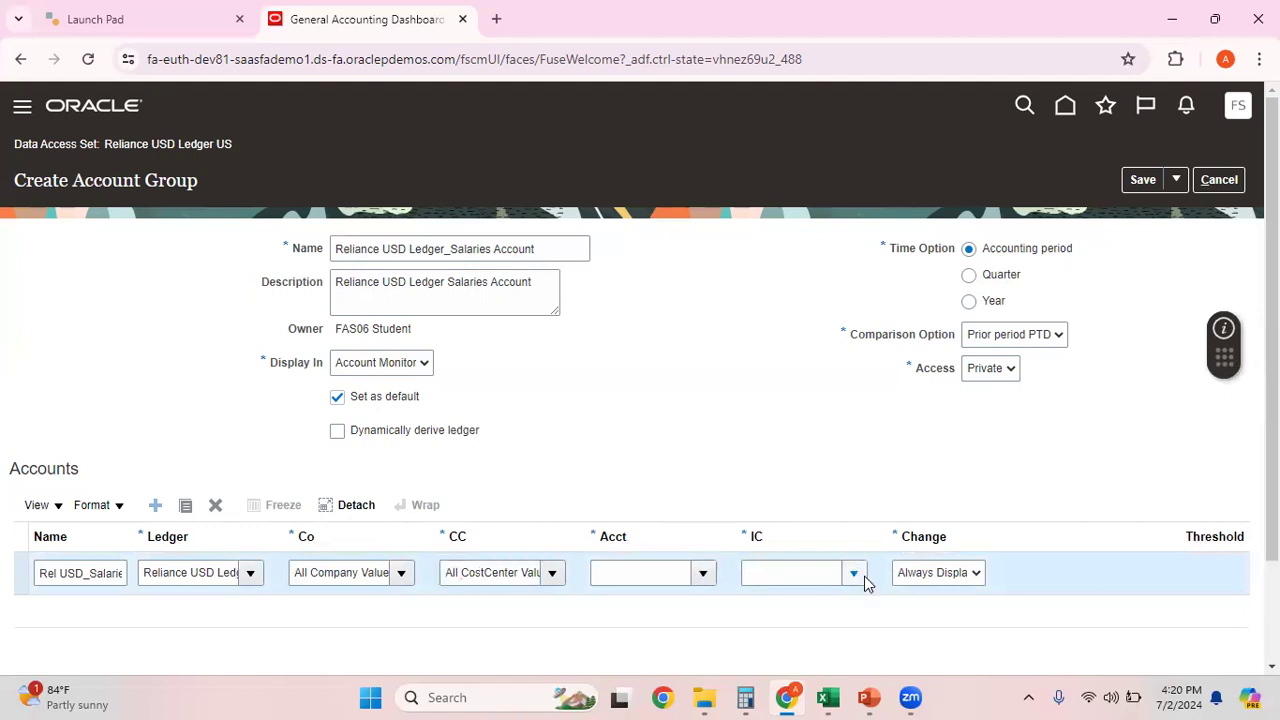
pyautogui.click(836, 318)
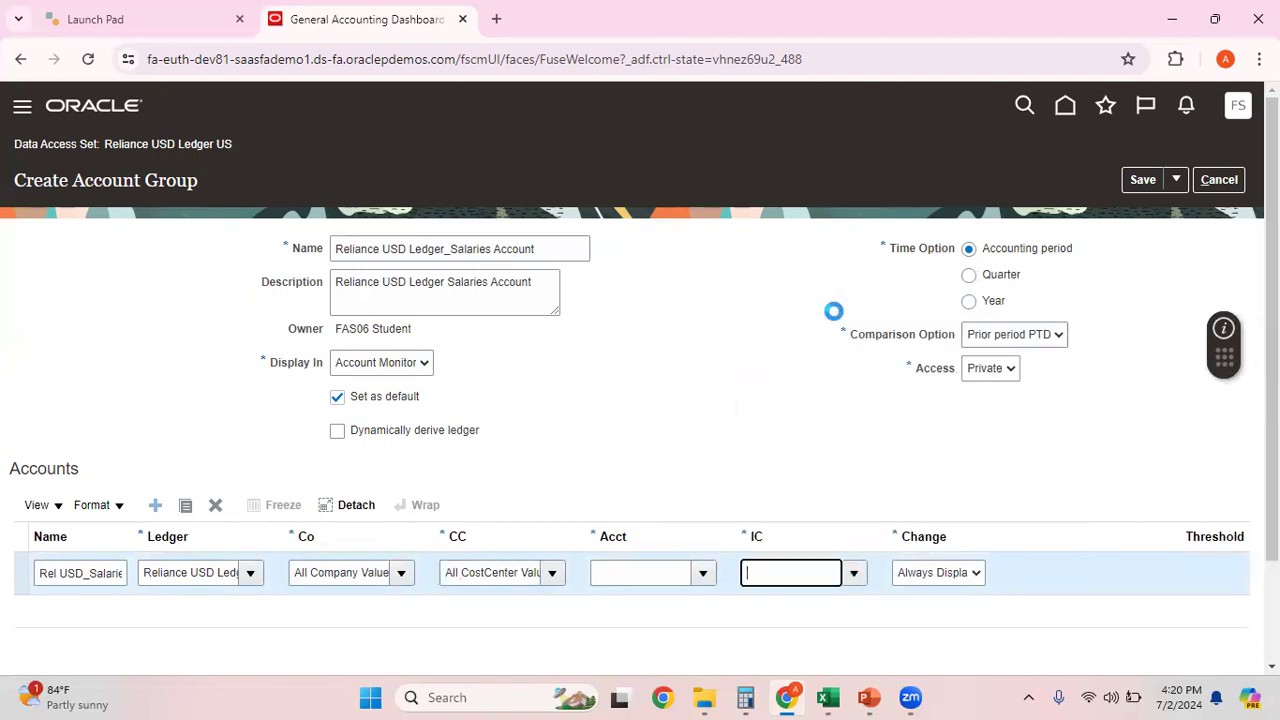
# Open the search for the account line's Acct value, try filtering the accounts by 5%, and reset the search.
pyautogui.click(700, 580)
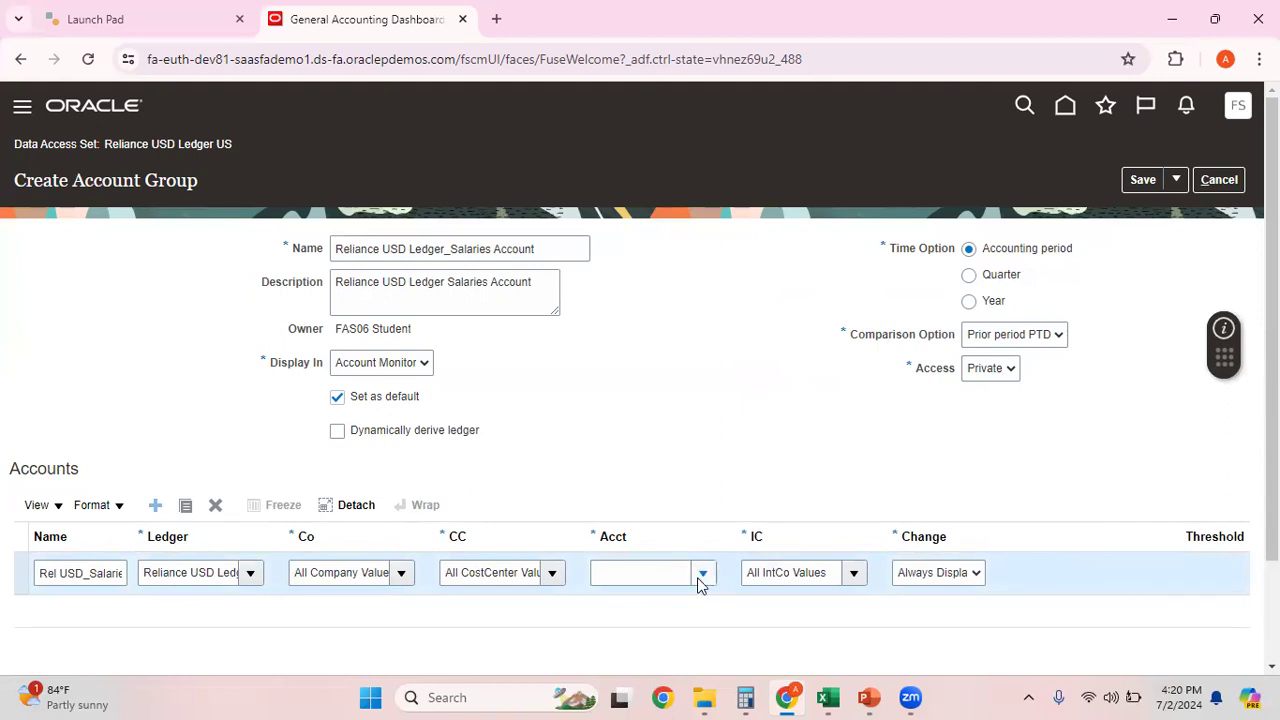
pyautogui.click(615, 543)
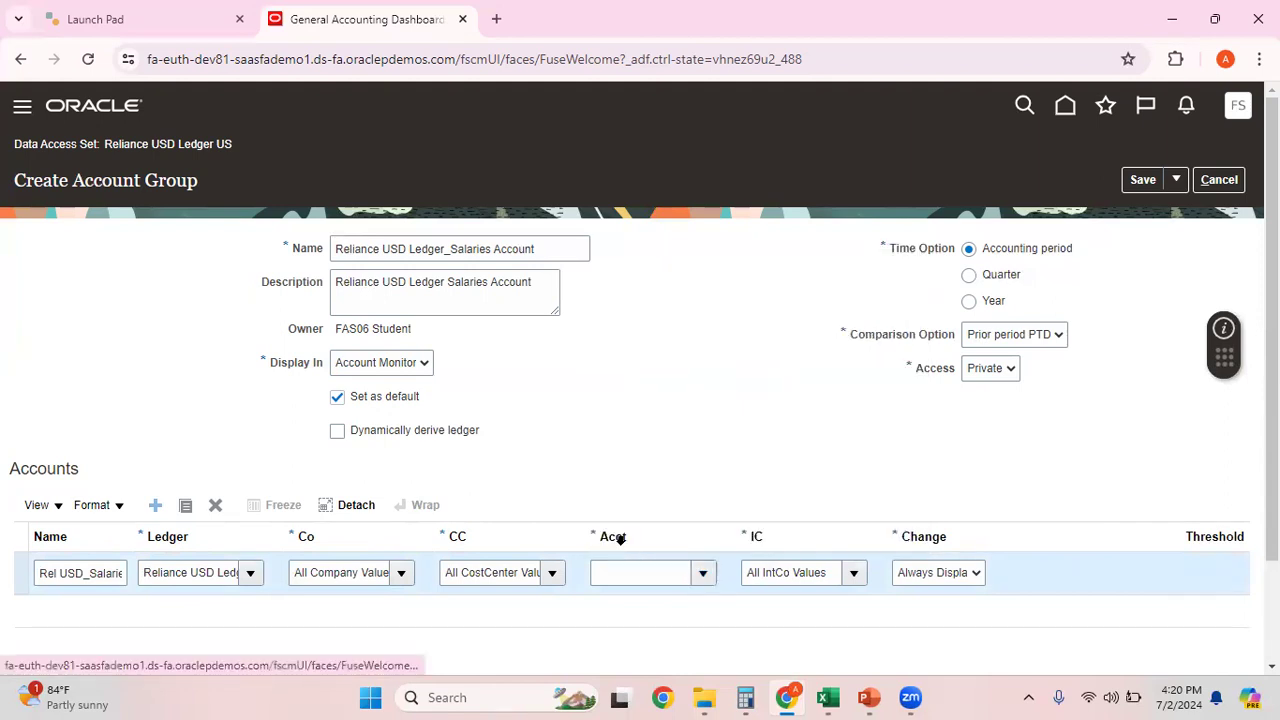
pyautogui.click(603, 201)
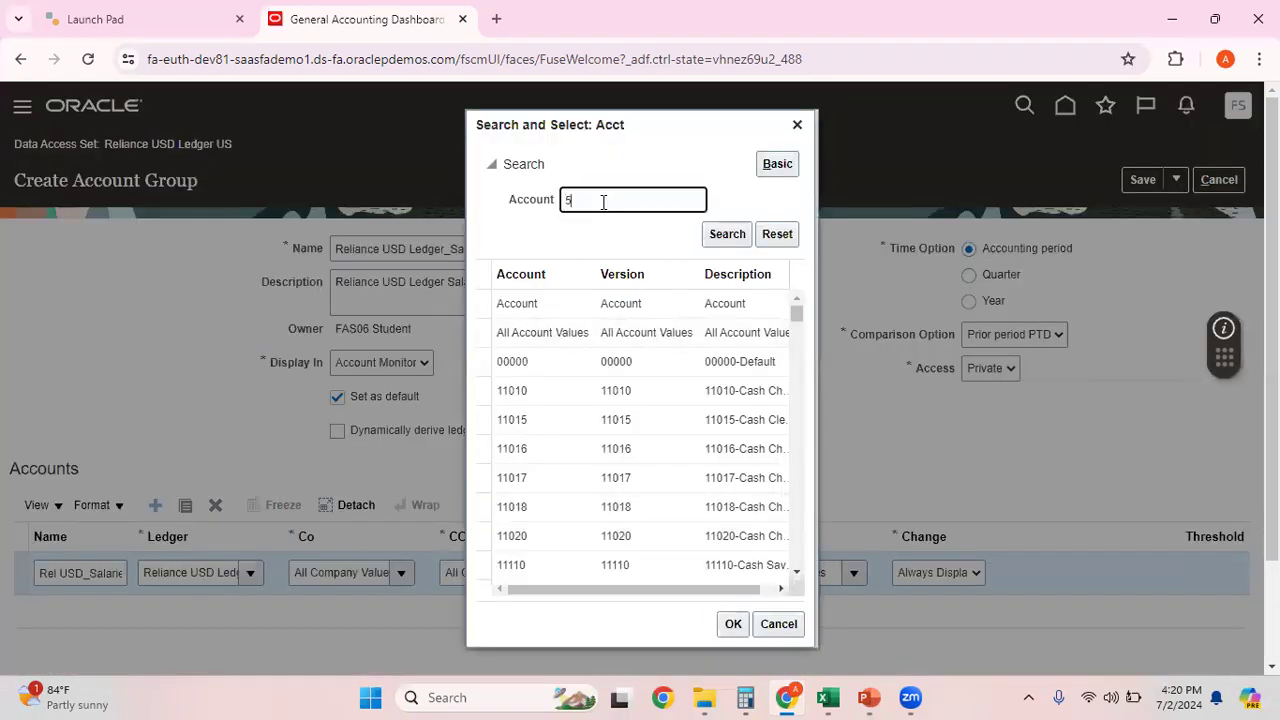
pyautogui.click(723, 234)
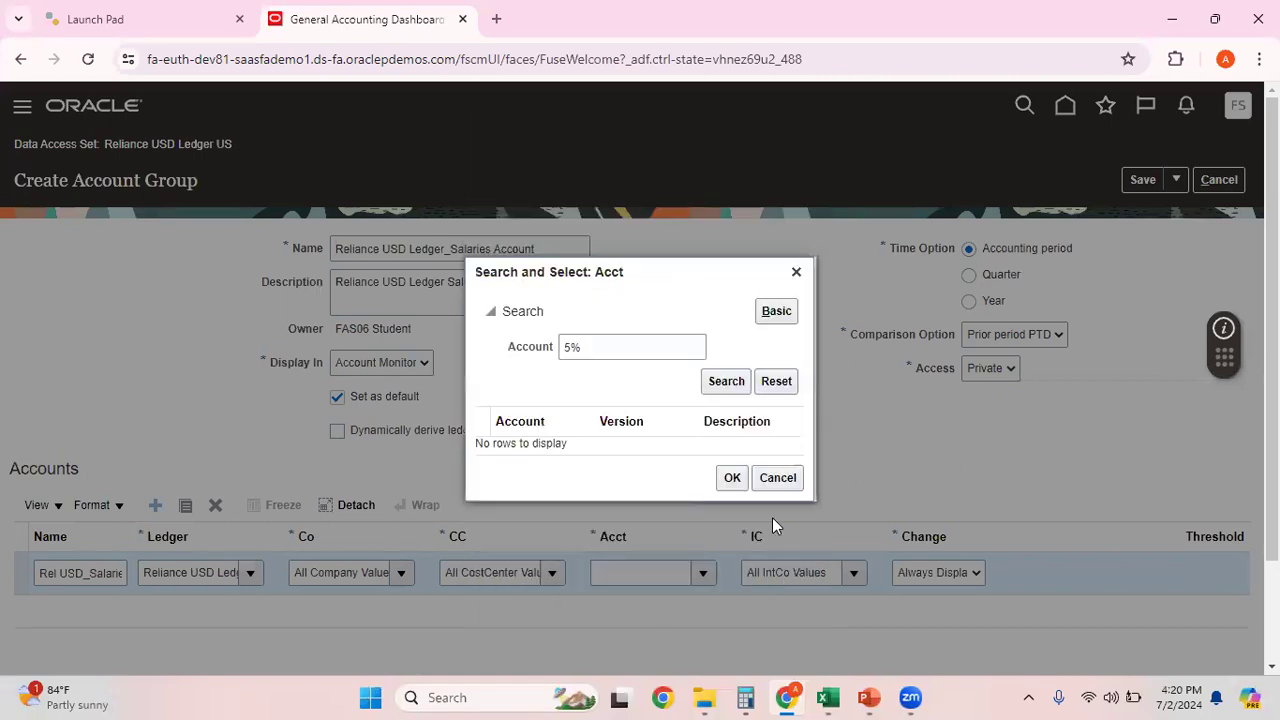
pyautogui.click(779, 384)
pyautogui.click(618, 347)
pyautogui.click(726, 381)
# Search the accounts for 5 and assign 52151 to the account line, and save and close the account group.
pyautogui.click(599, 206)
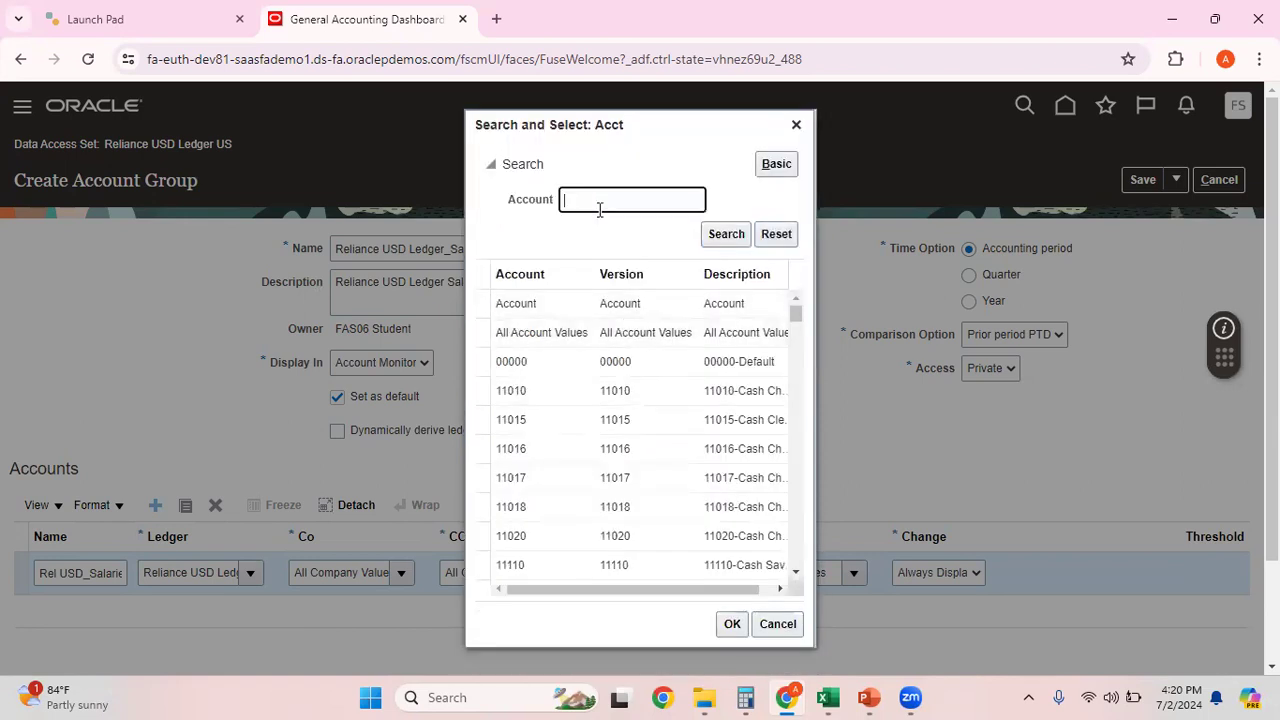
pyautogui.click(726, 234)
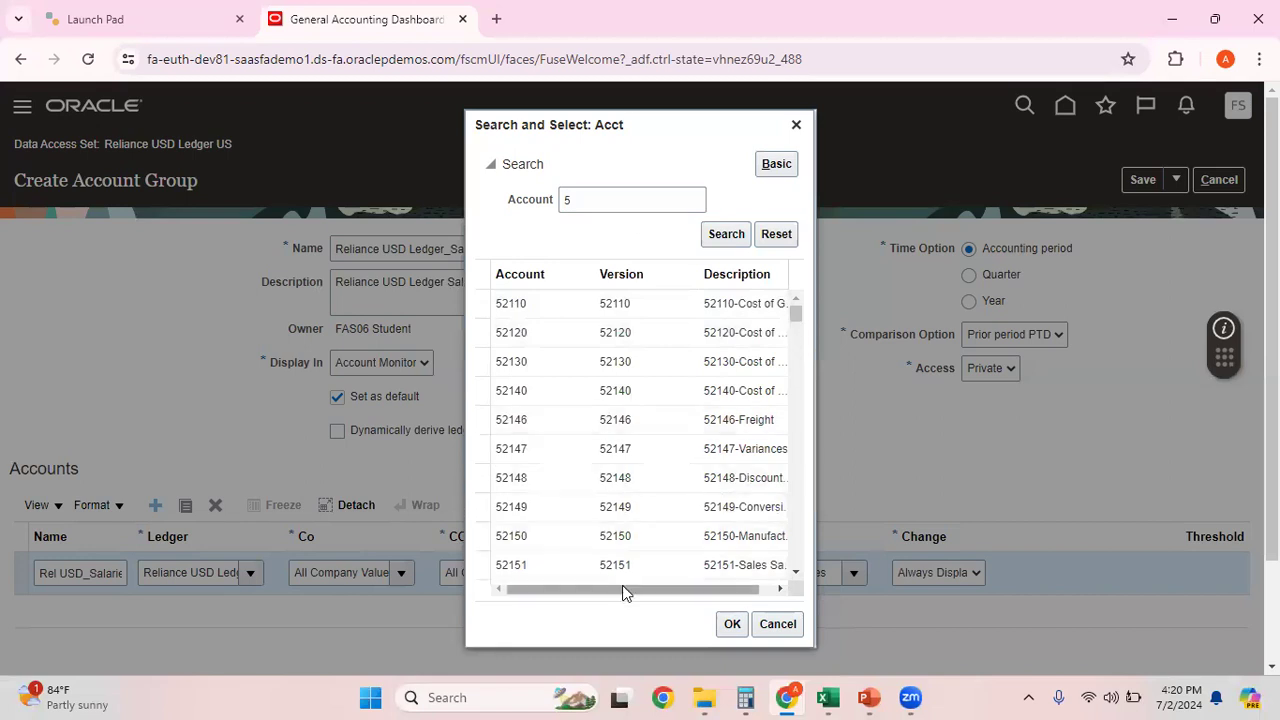
pyautogui.click(732, 623)
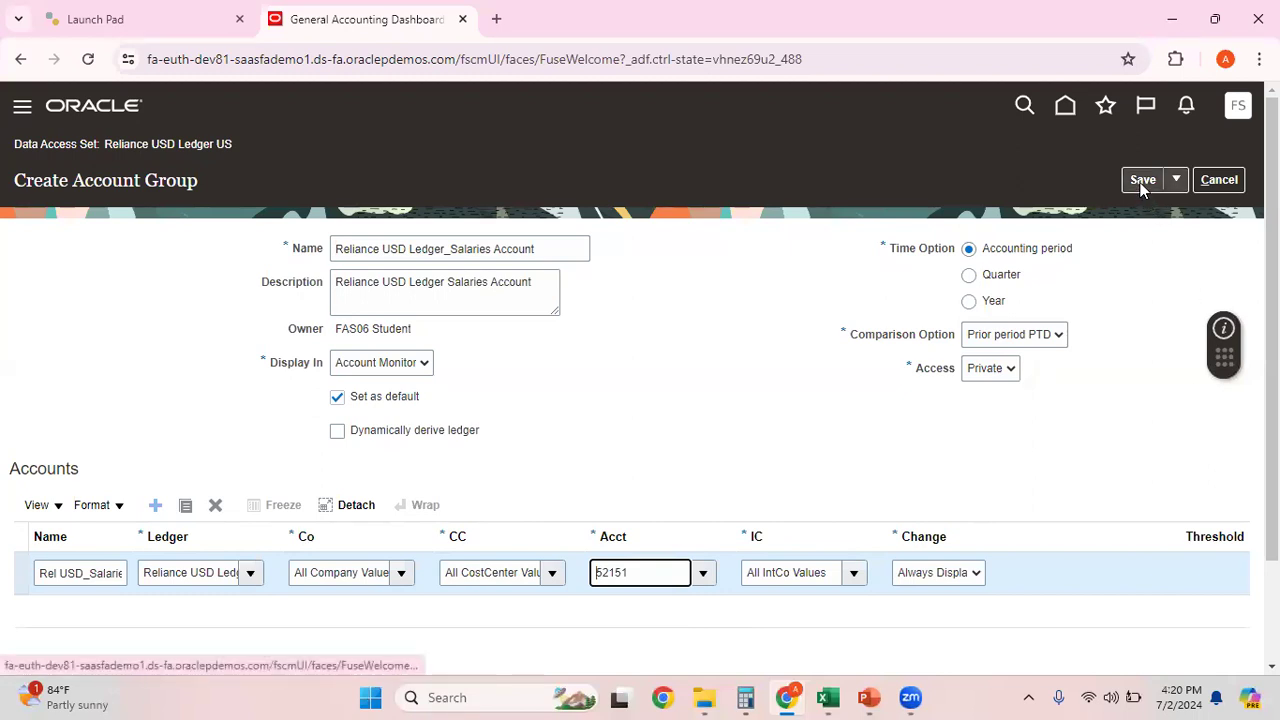
pyautogui.click(1176, 182)
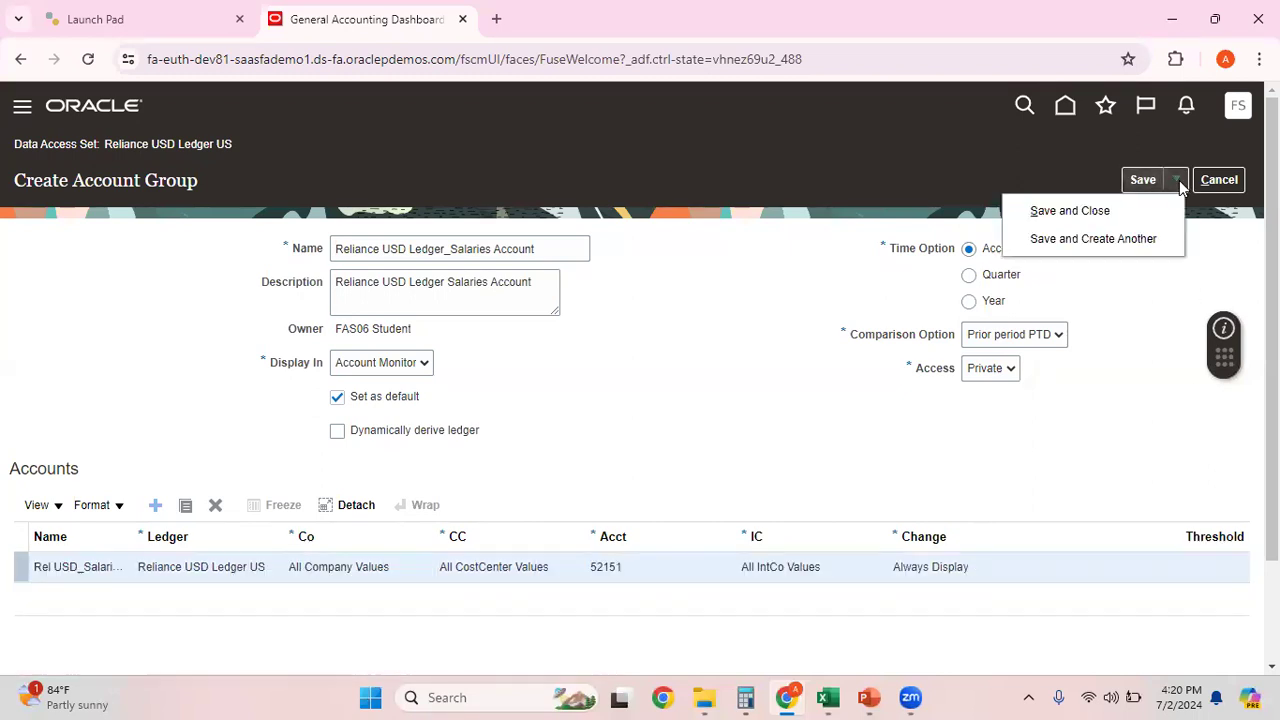
pyautogui.click(1120, 211)
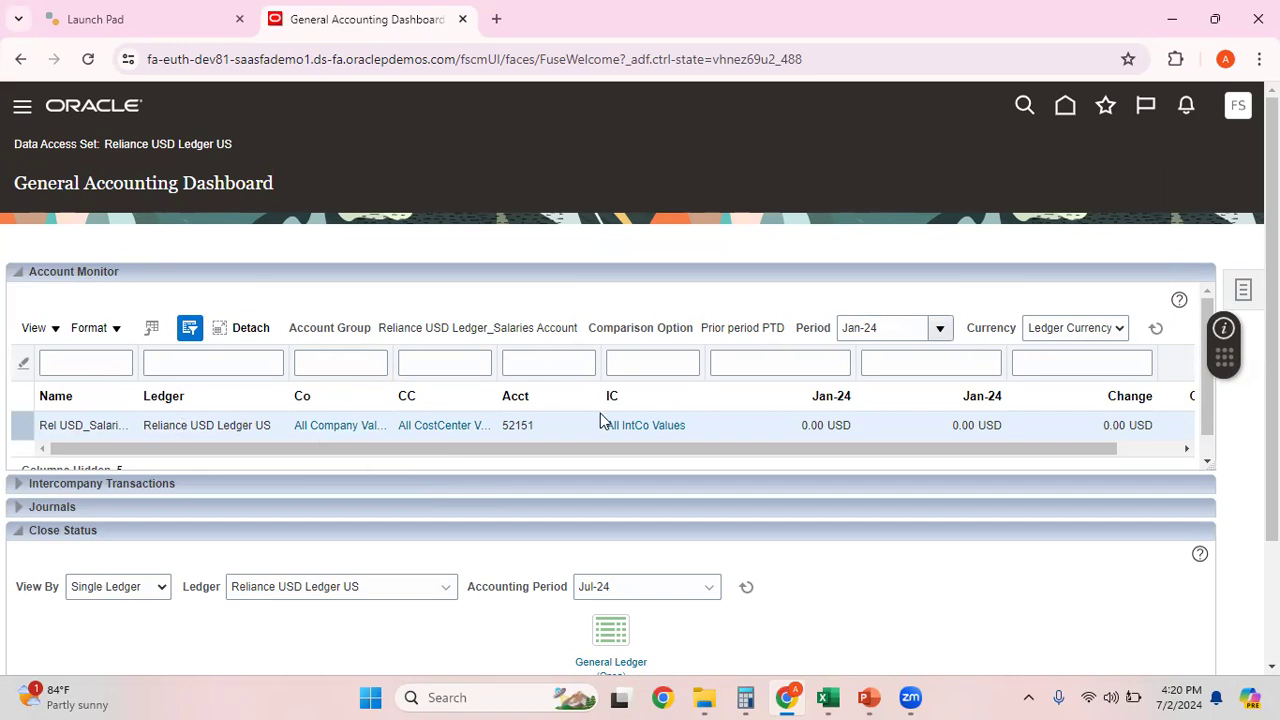
# View the salaries line's change for period Jun-24, and set the Account Monitor period to Jul-24.
pyautogui.click(940, 330)
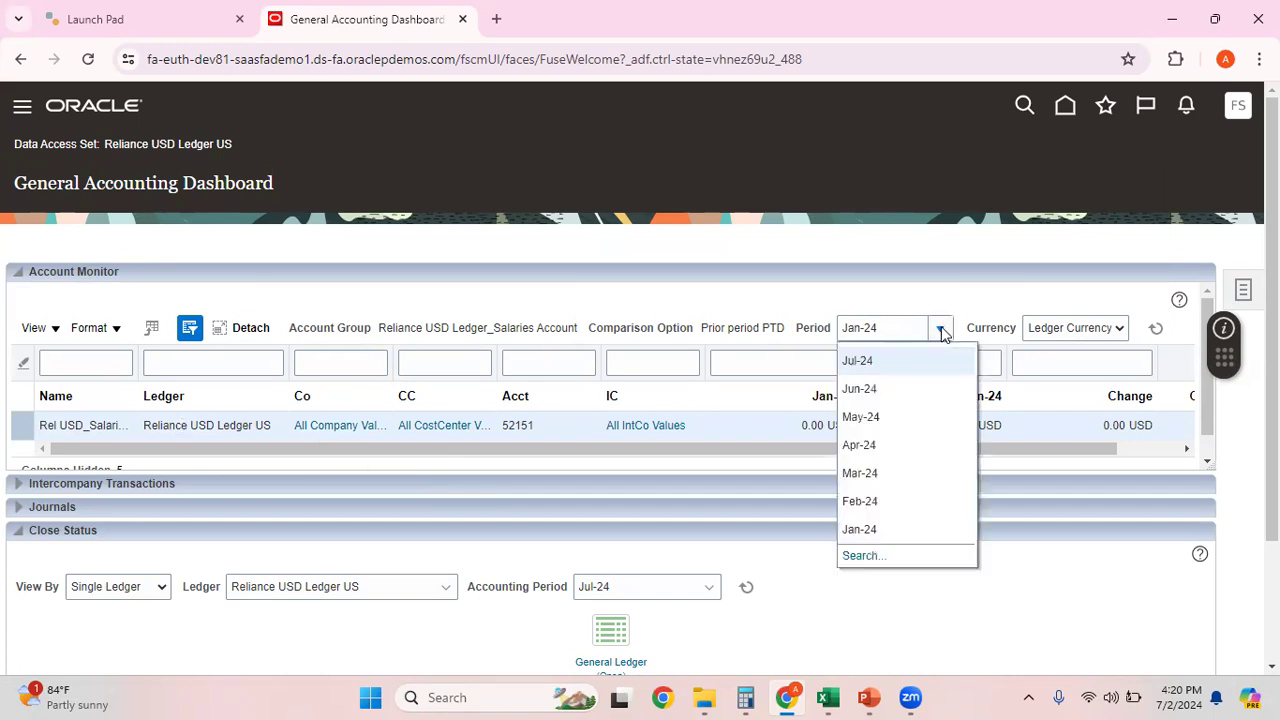
pyautogui.click(883, 393)
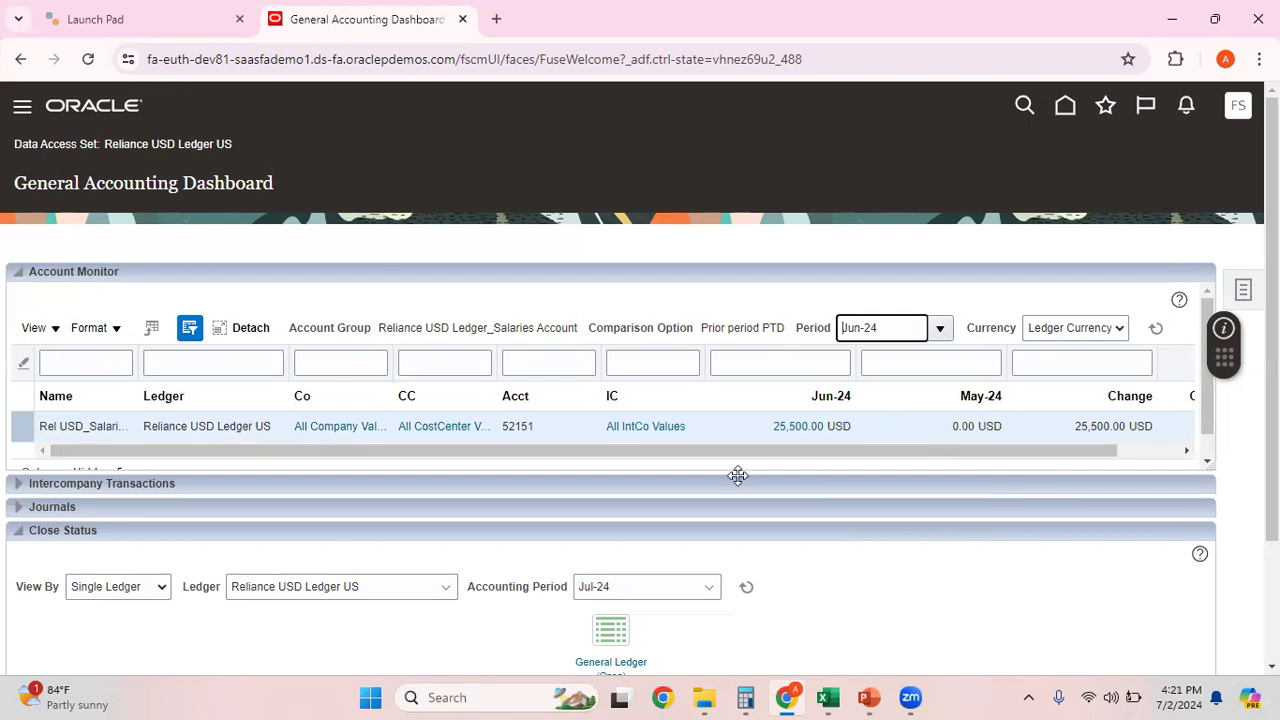
pyautogui.moveTo(1080, 456); pyautogui.dragTo(1164, 444)
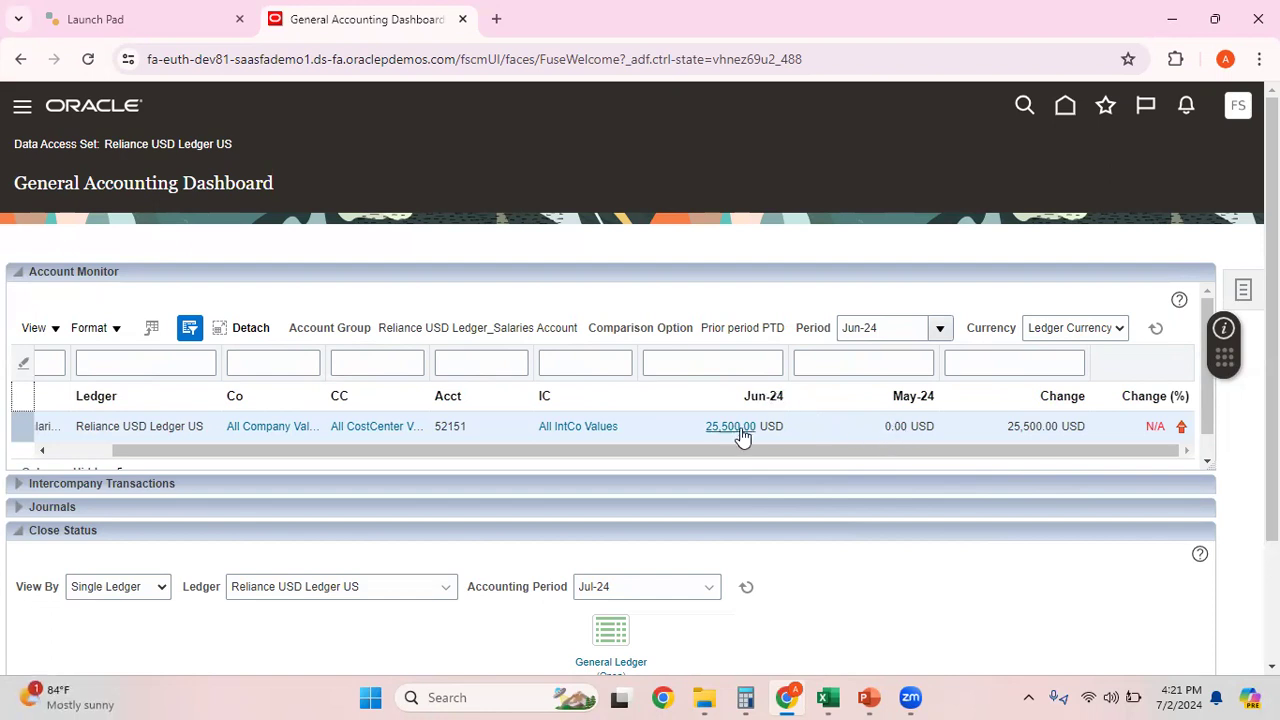
pyautogui.click(944, 331)
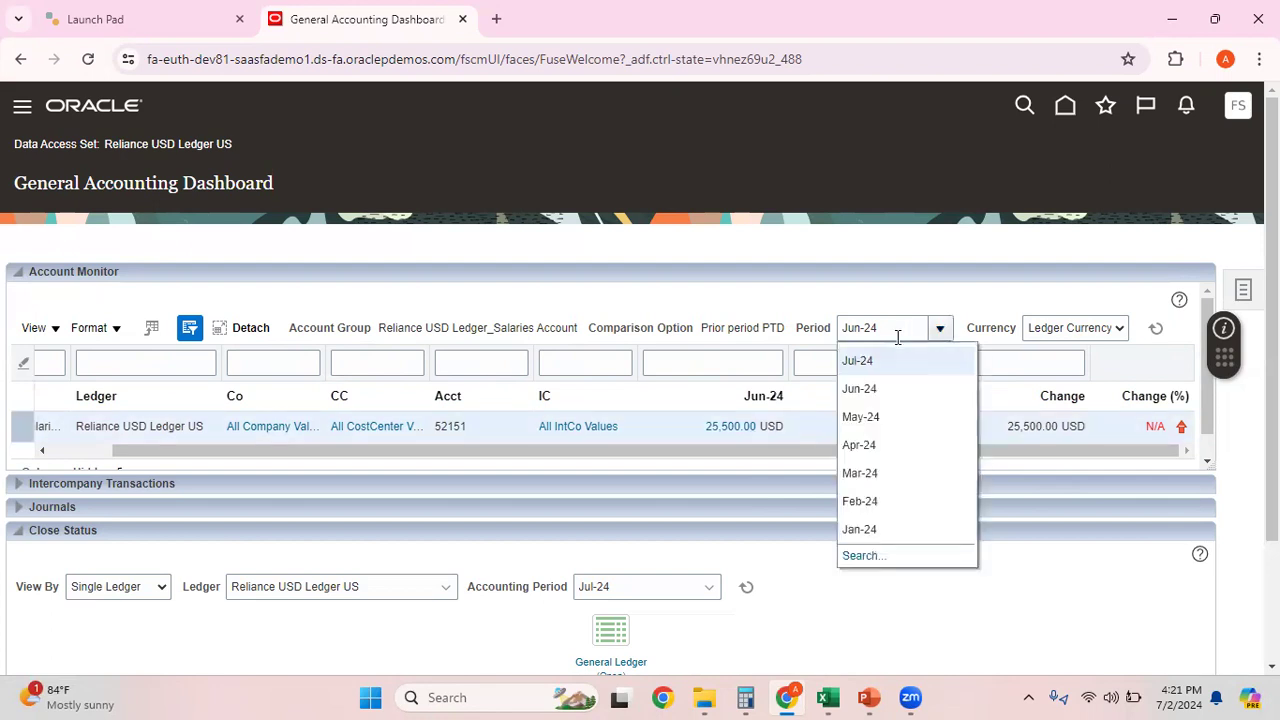
pyautogui.click(875, 357)
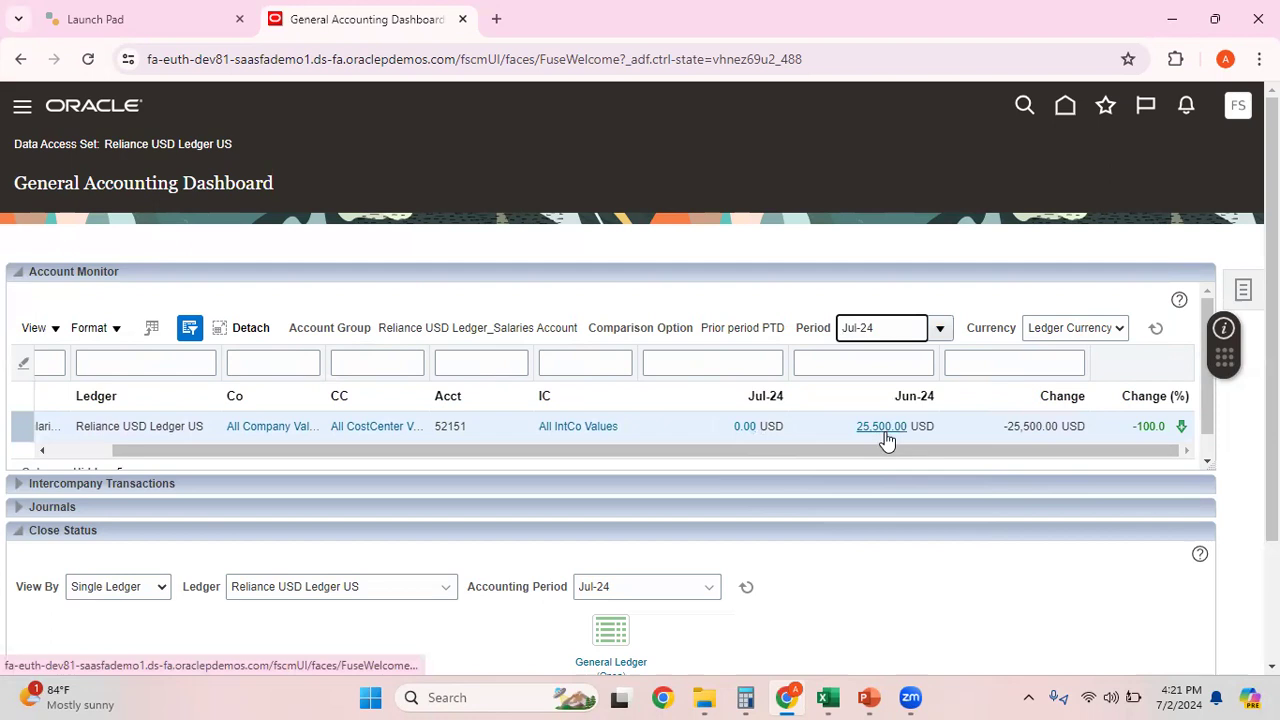
# Drill from the salaries line's Jul-24 balance through the detail balances to its journal lines, and return to the dashboard.
pyautogui.click(746, 428)
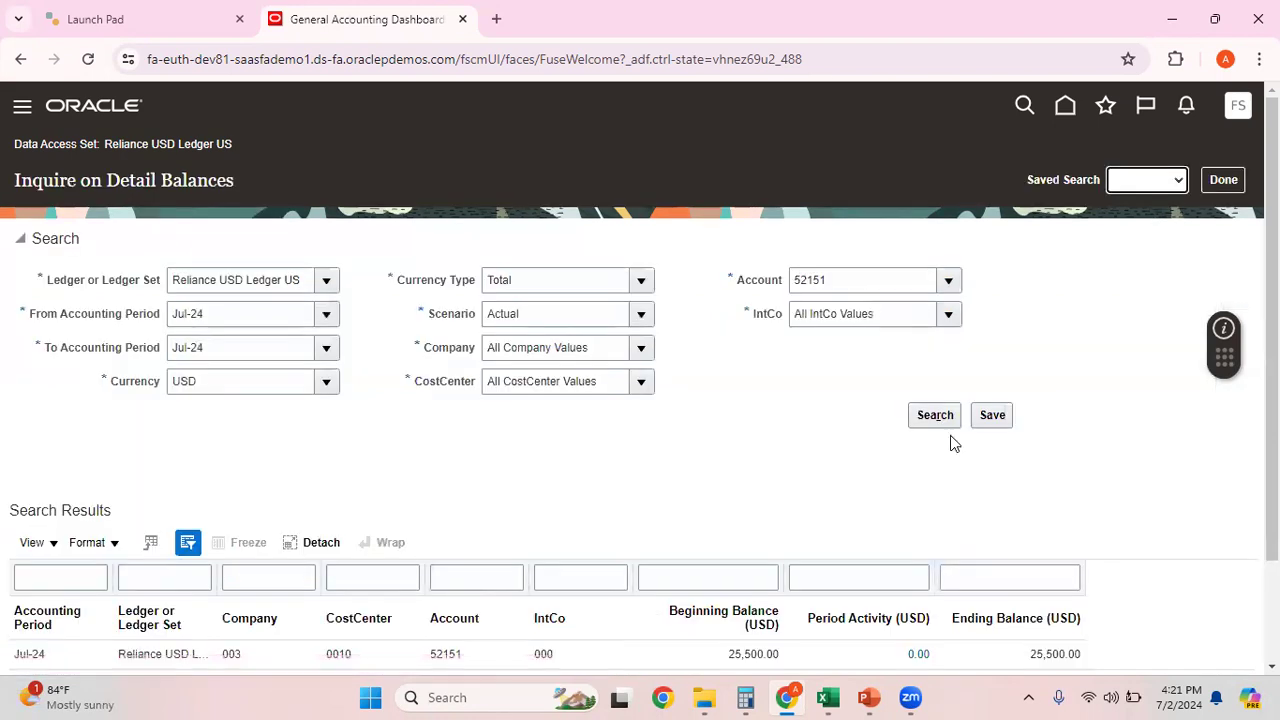
pyautogui.scroll(-2, 640, 400)
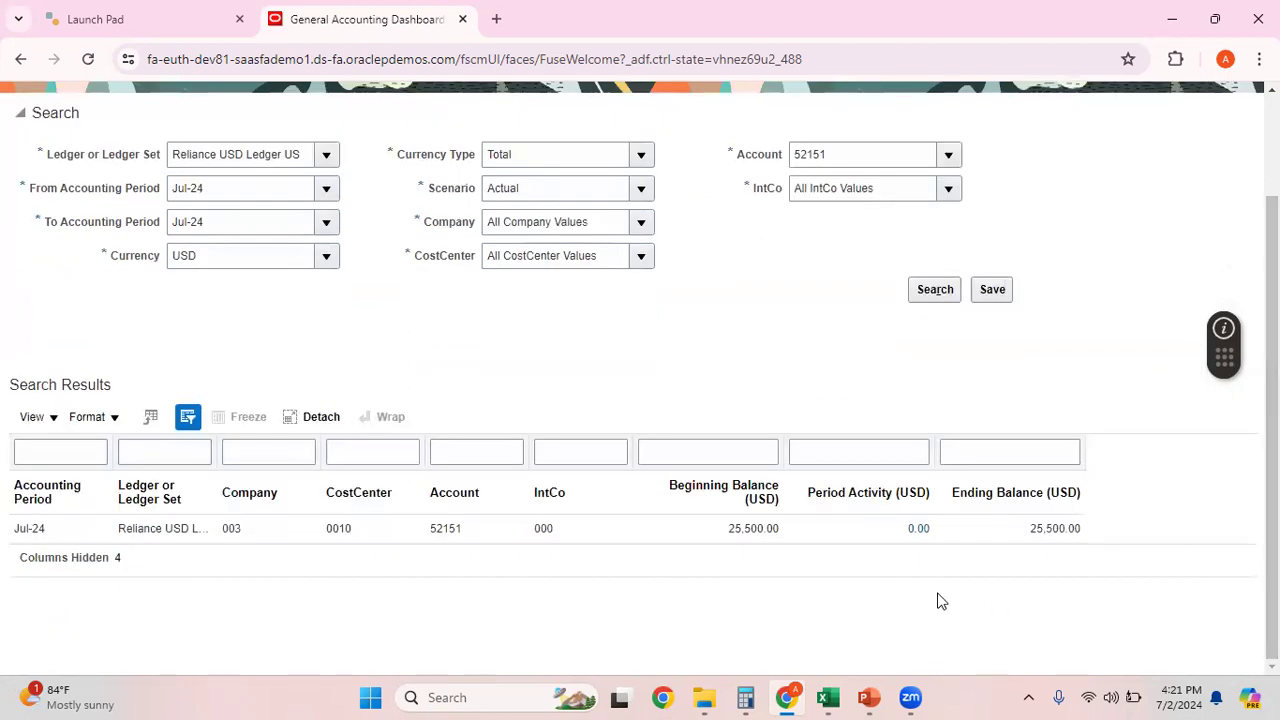
pyautogui.click(918, 528)
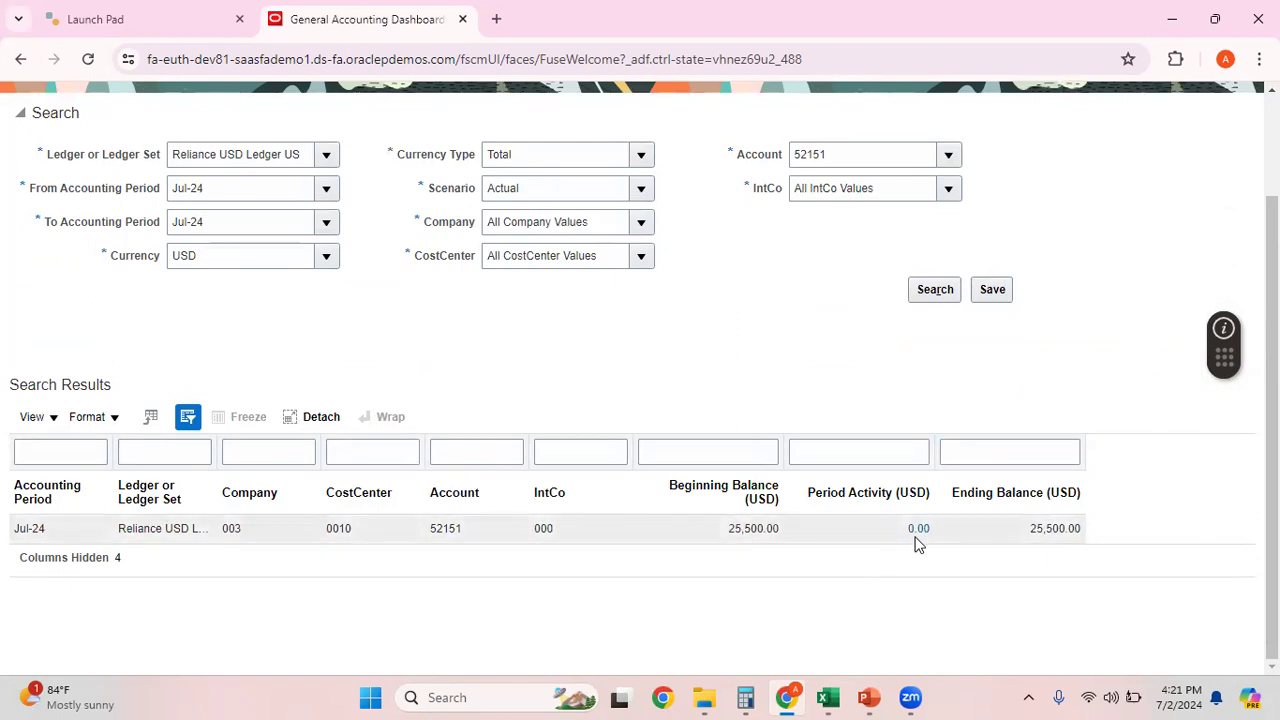
pyautogui.click(914, 528)
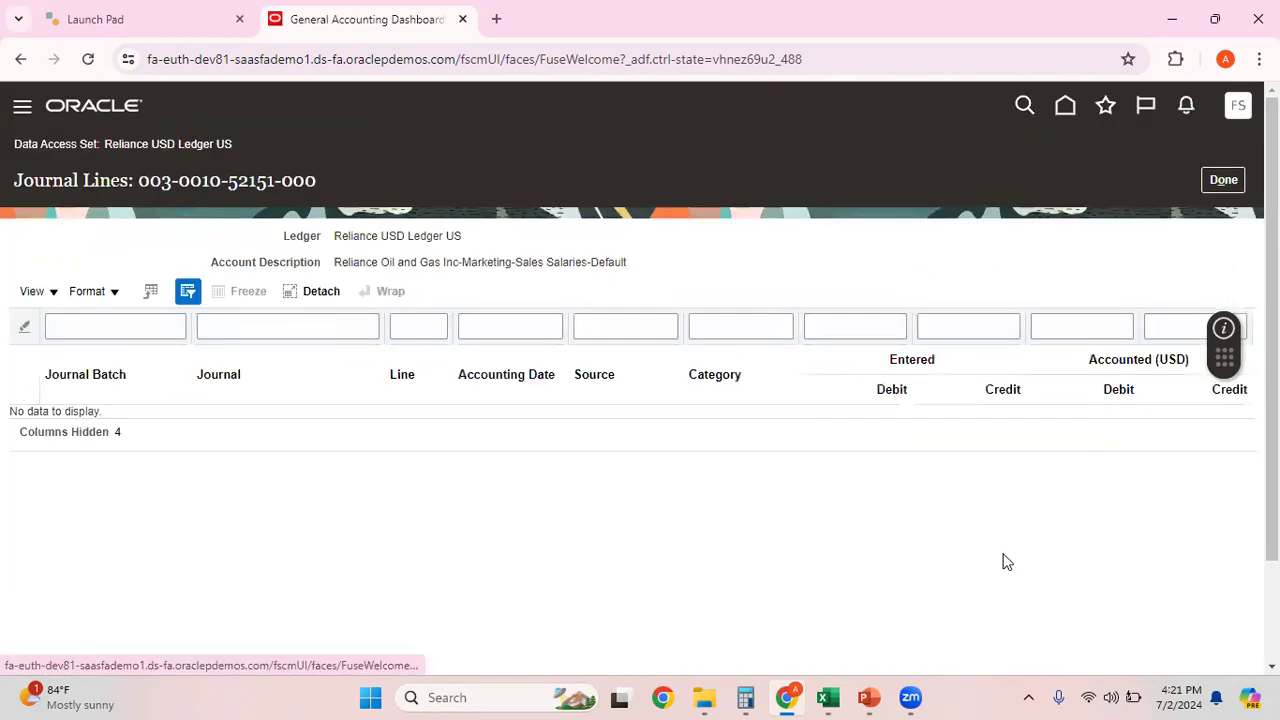
pyautogui.click(1225, 181)
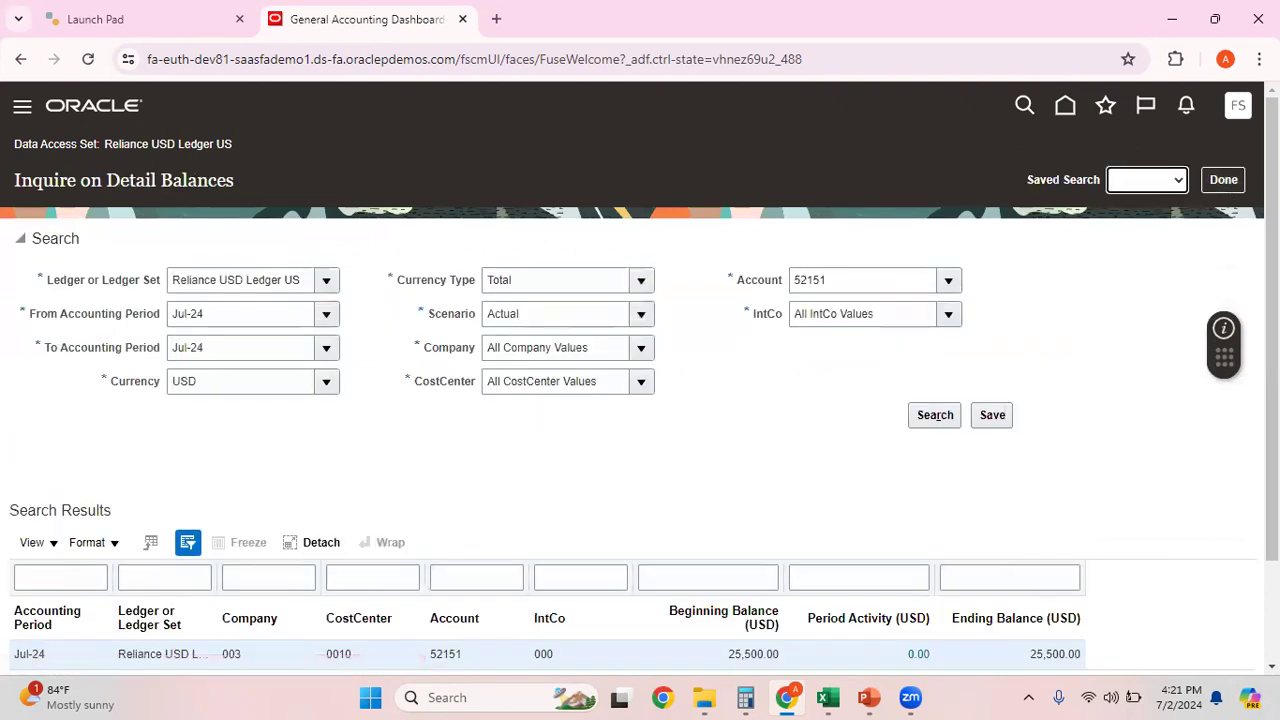
pyautogui.click(1222, 181)
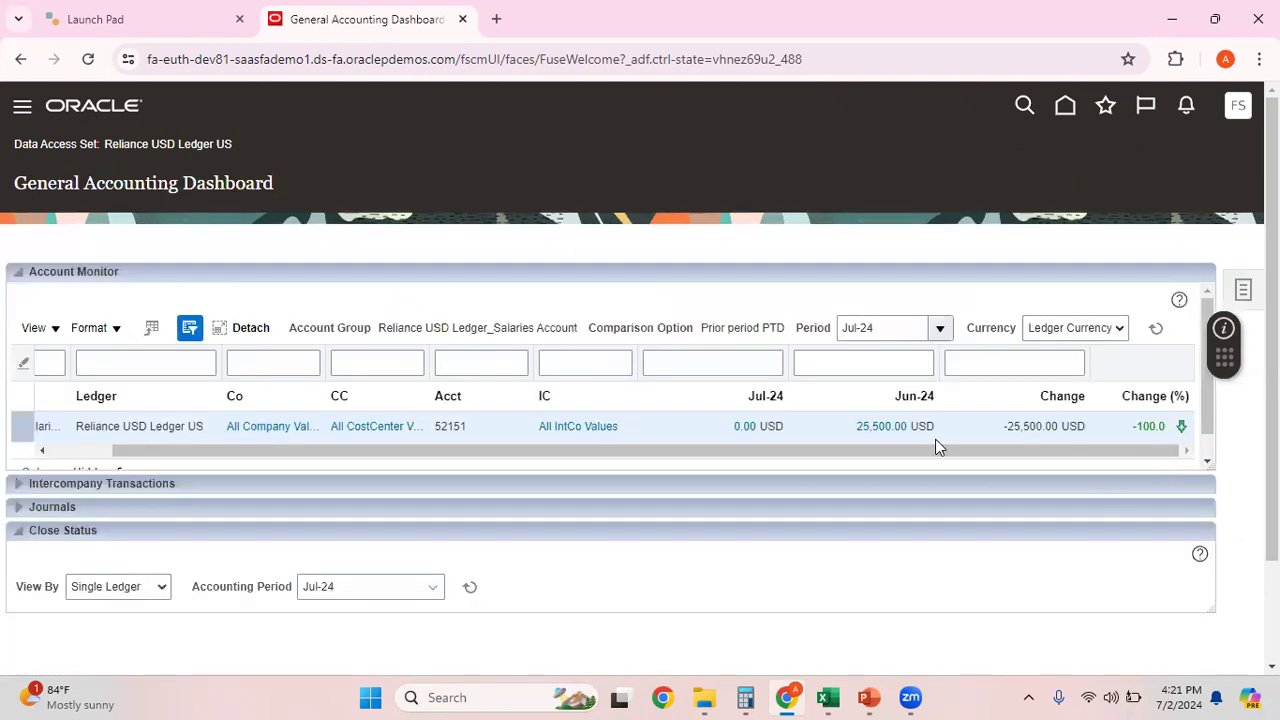
# Drill from the salaries line's Jun-24 balance to its journal lines and open the journal "Reliance USD Jrnl for more than 5000".
pyautogui.click(878, 426)
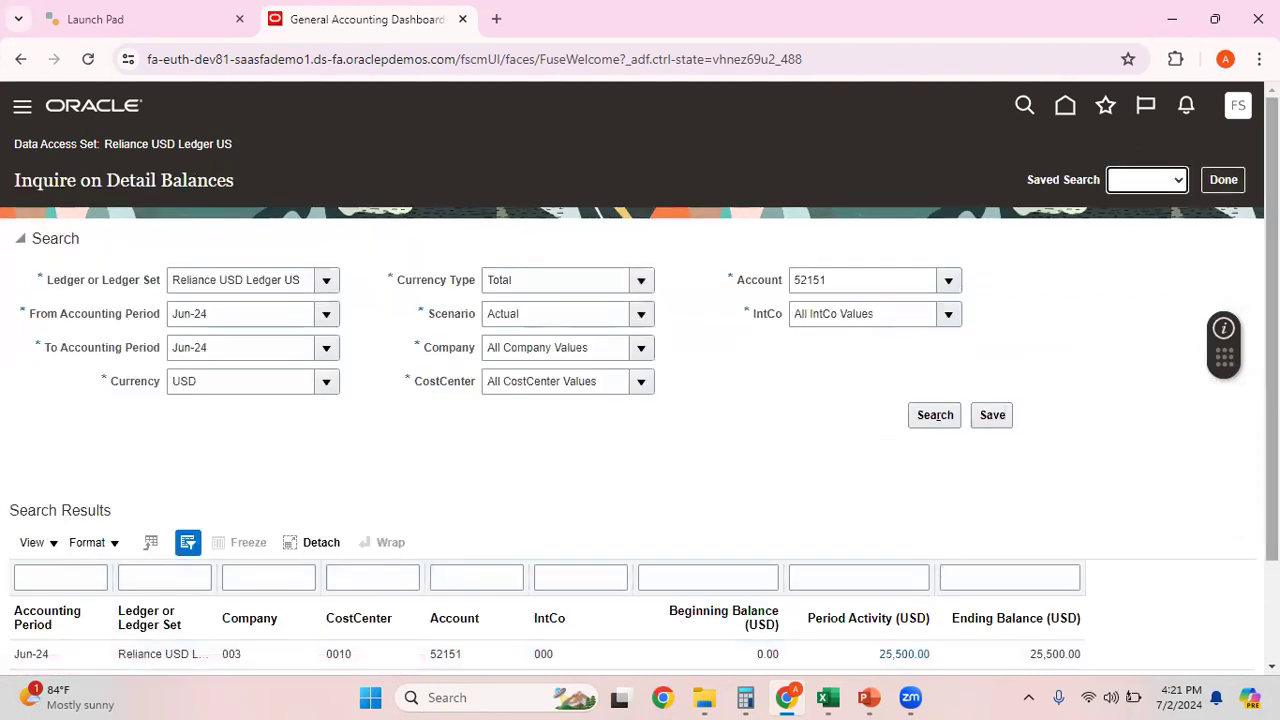
pyautogui.scroll(-2, 640, 380)
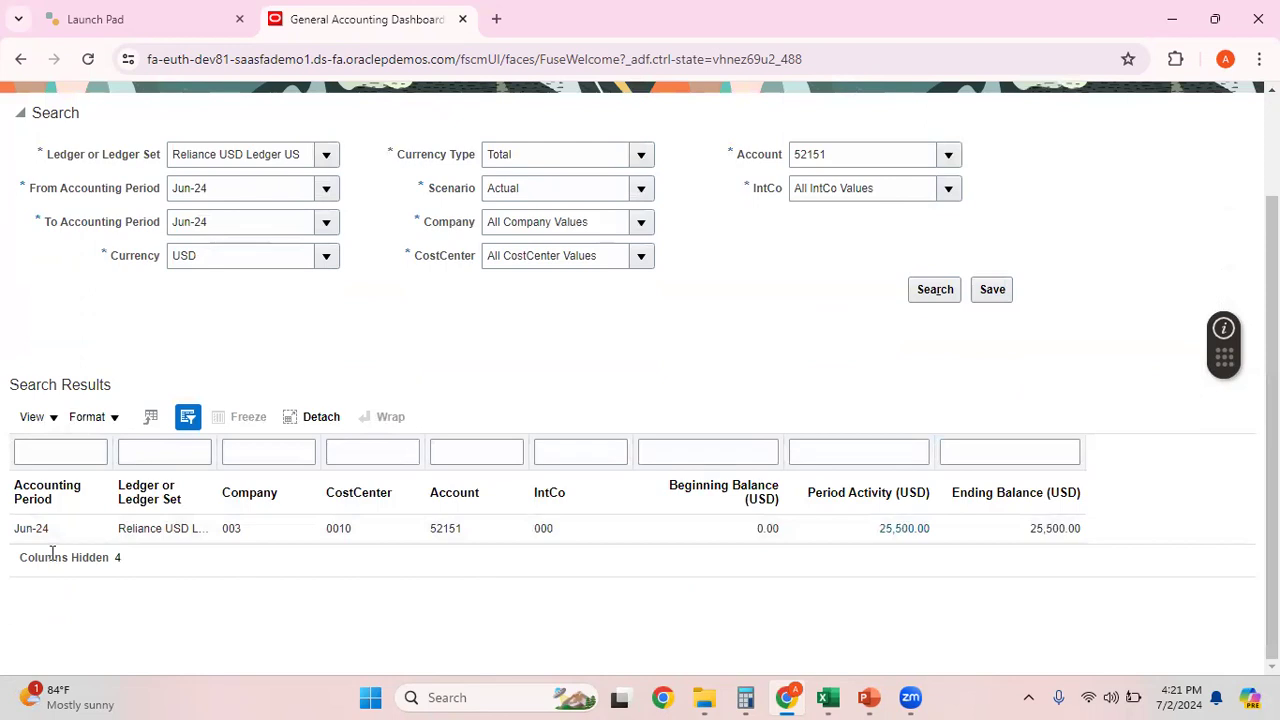
pyautogui.click(914, 528)
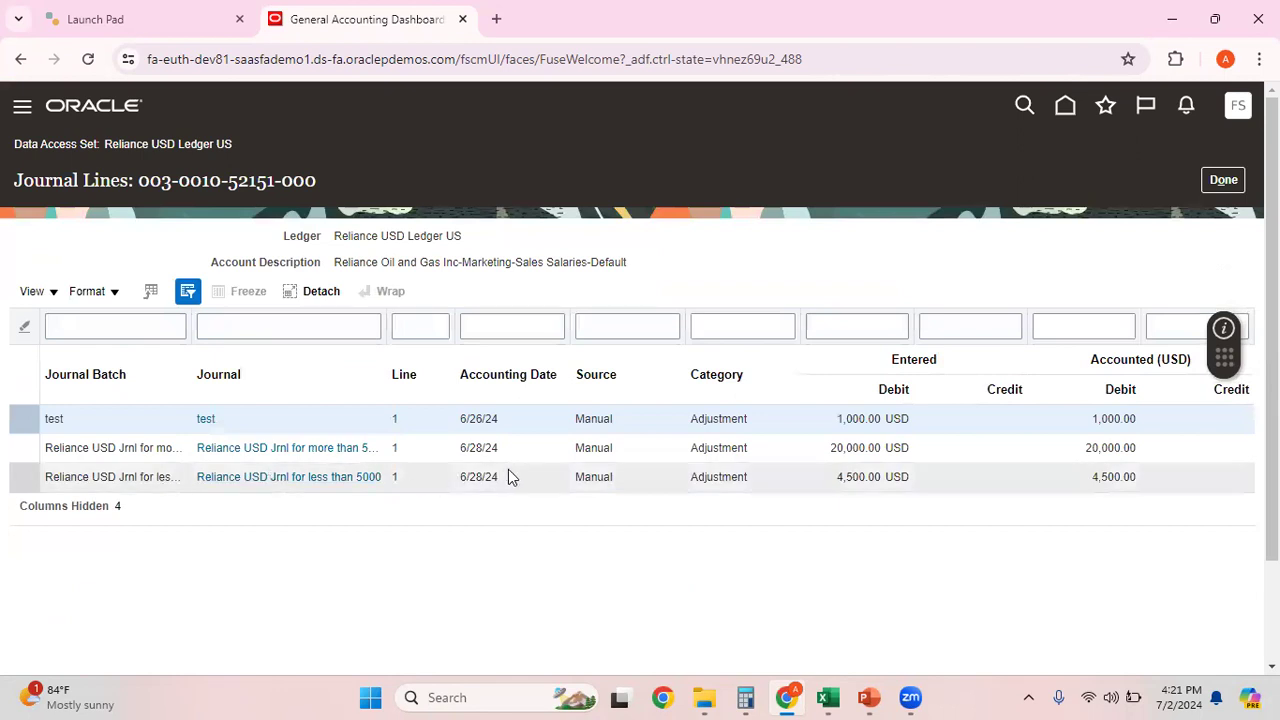
pyautogui.click(315, 455)
pyautogui.click(315, 452)
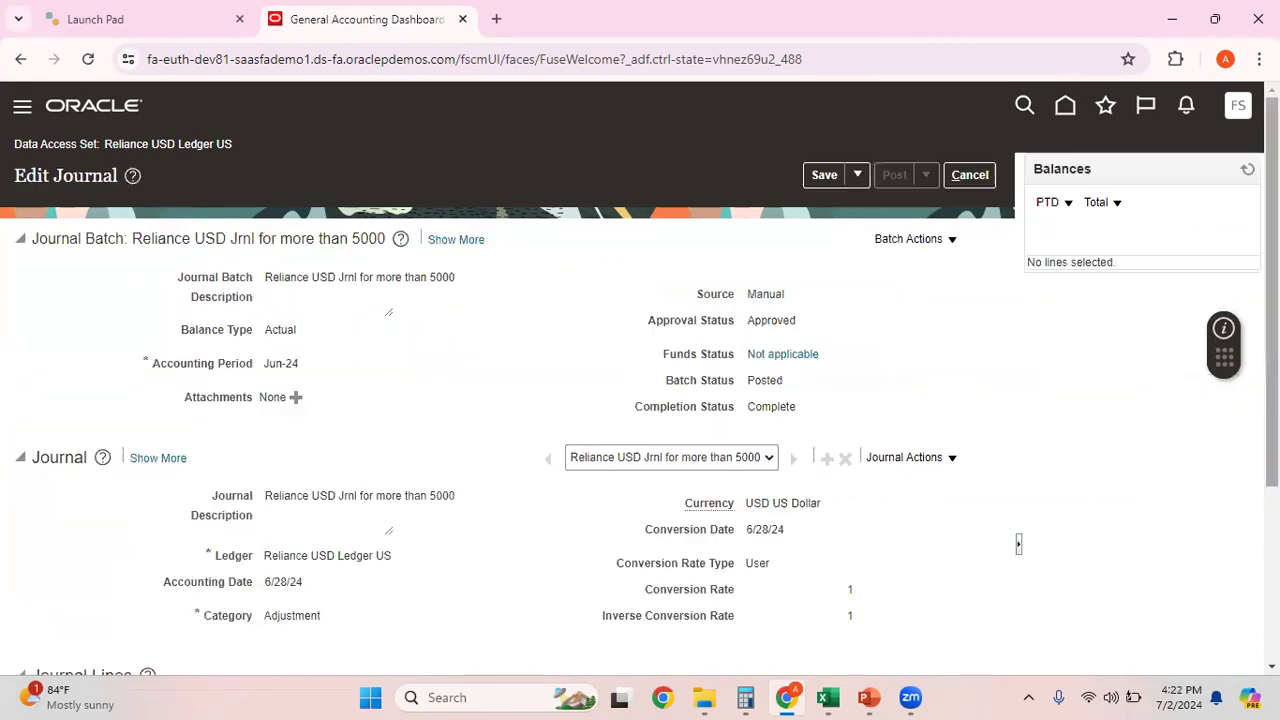
# Examine the journal's debit and credit lines, and go back through the detail balances to the dashboard.
pyautogui.scroll(-3, 640, 400)
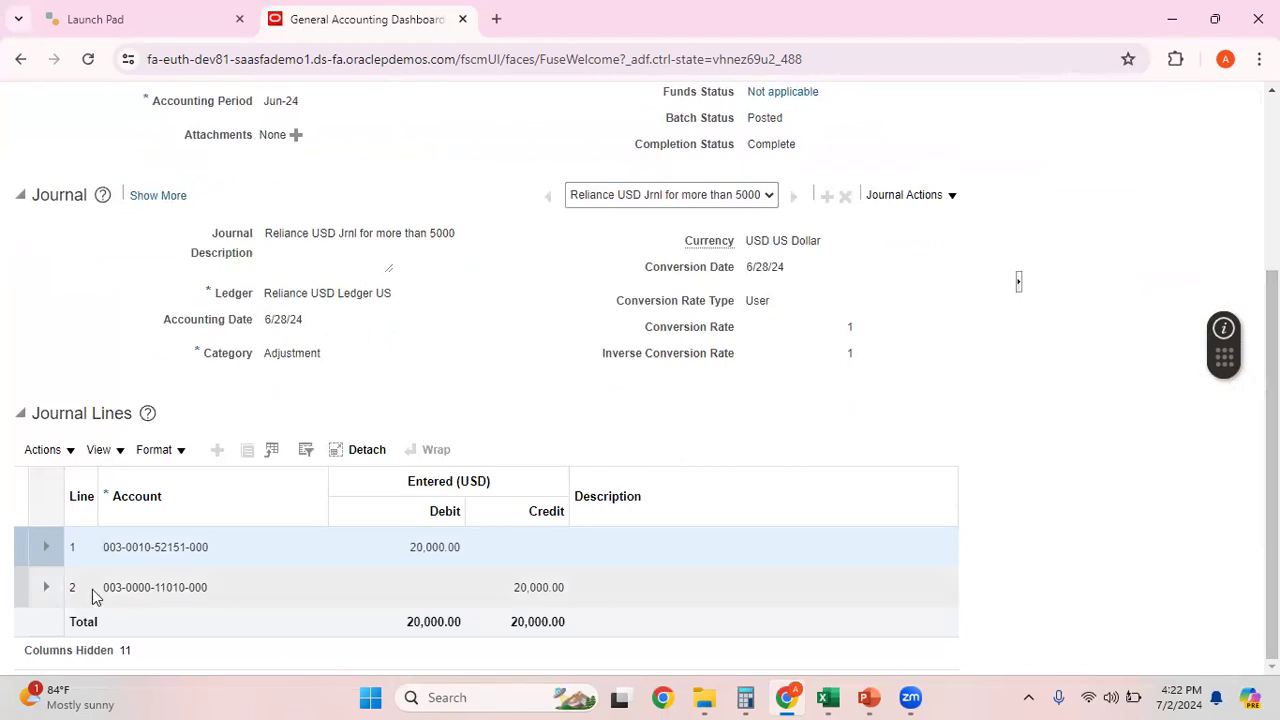
pyautogui.scroll(3, 960, 450)
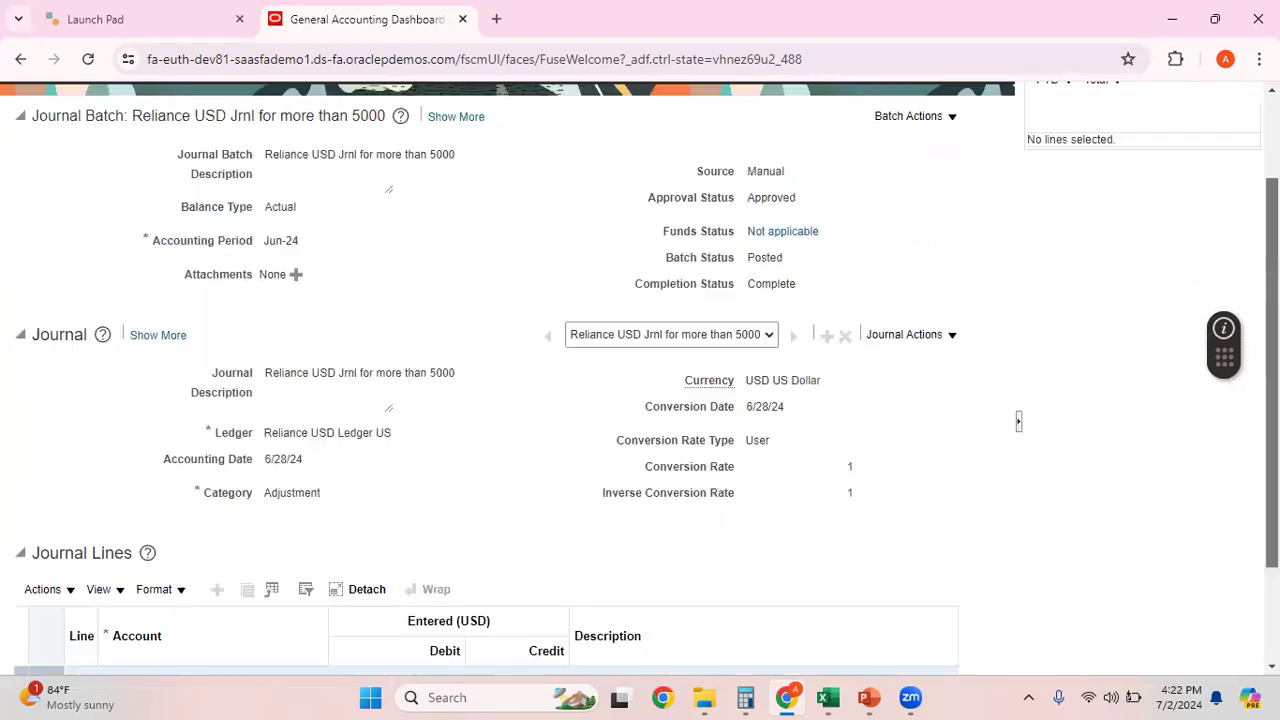
pyautogui.click(968, 180)
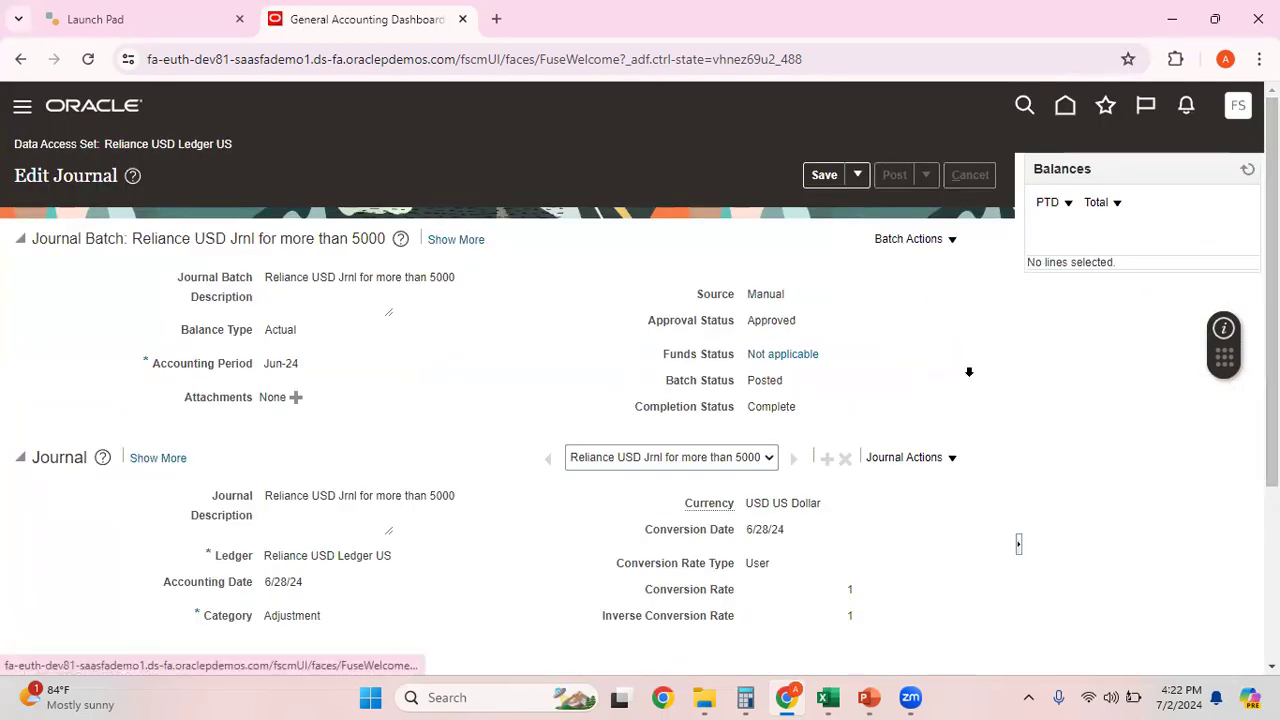
pyautogui.click(1219, 186)
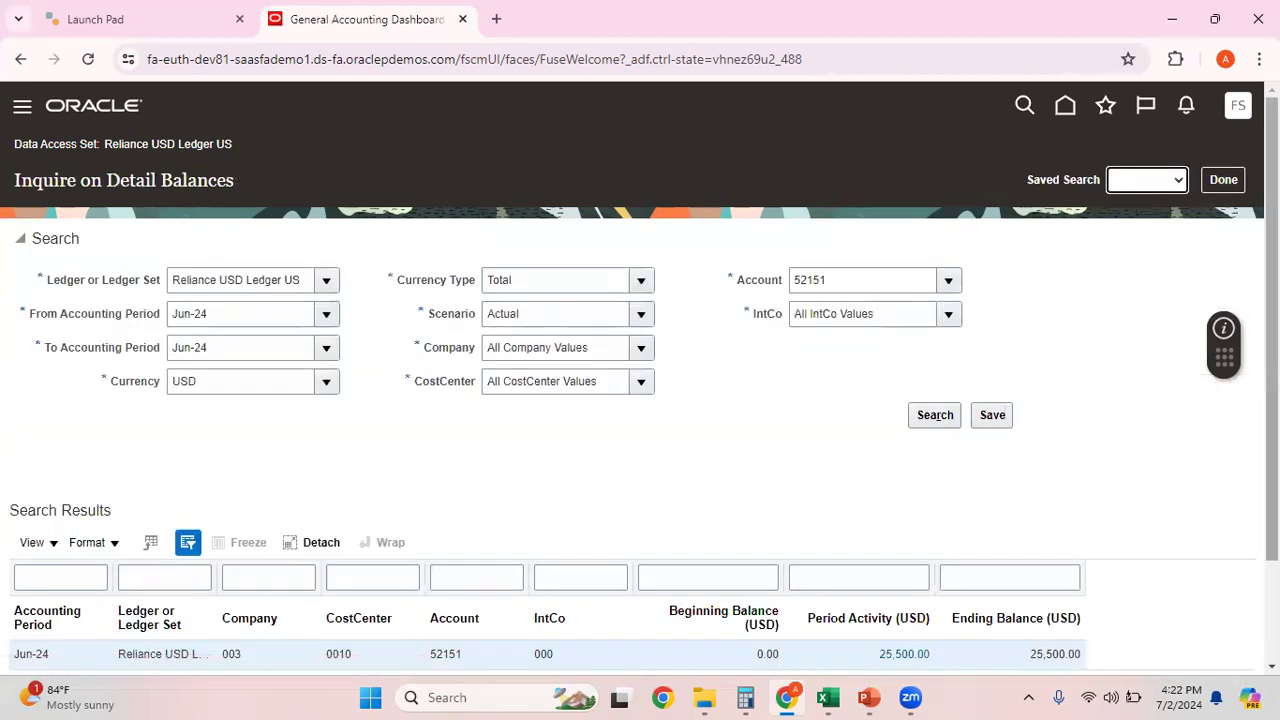
pyautogui.scroll(-2, 939, 486)
pyautogui.scroll(2, 939, 486)
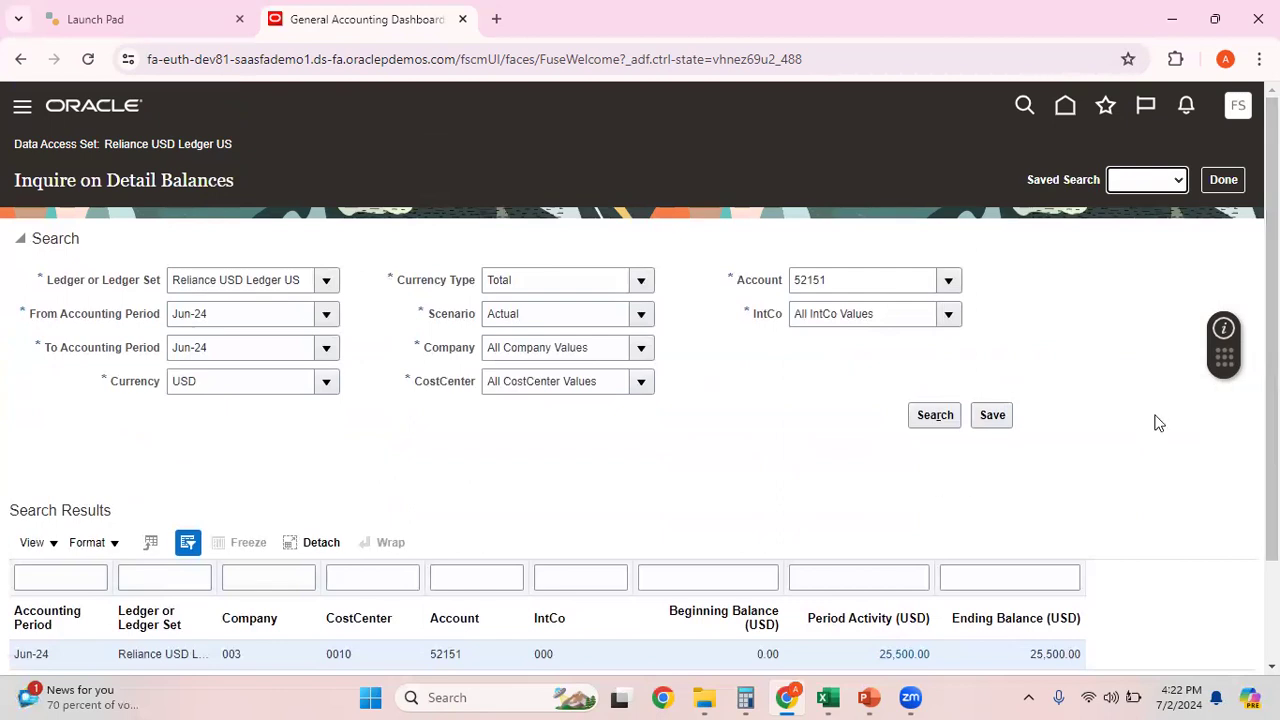
pyautogui.click(1220, 184)
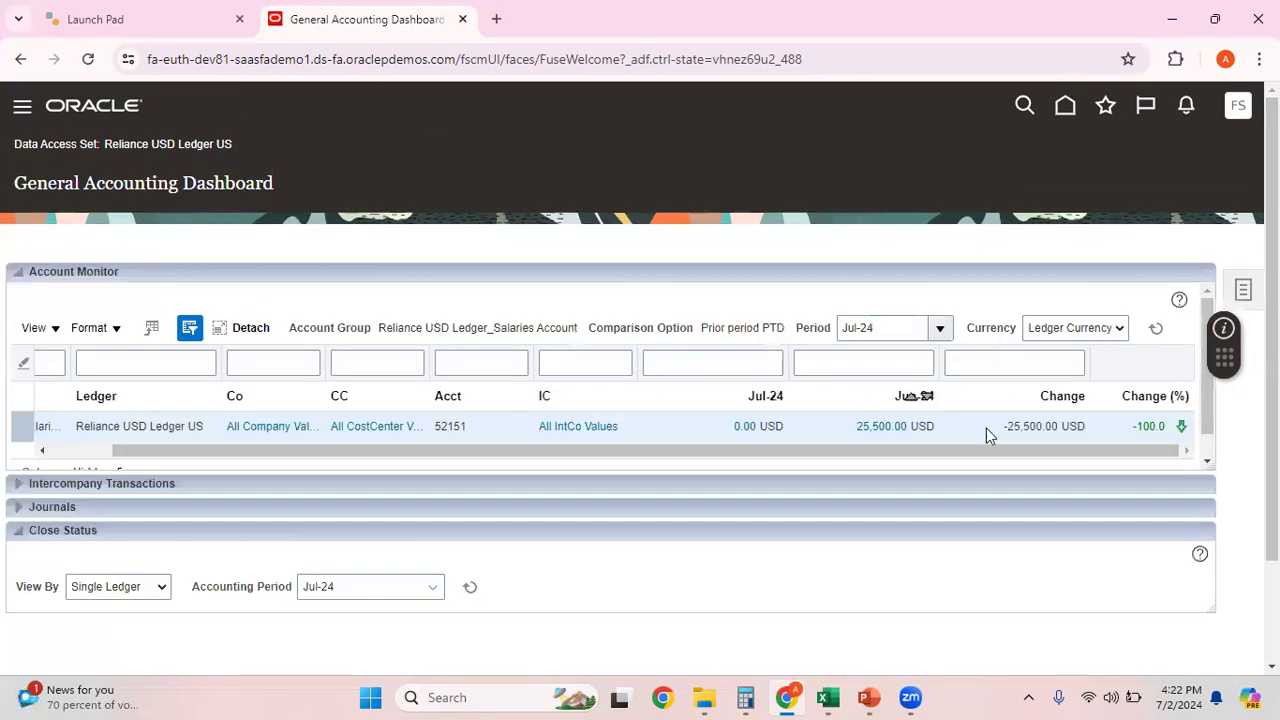
# View the Account Monitor balances in STAT, switch the currency back to Ledger Currency, and refresh the monitor.
pyautogui.click(1120, 330)
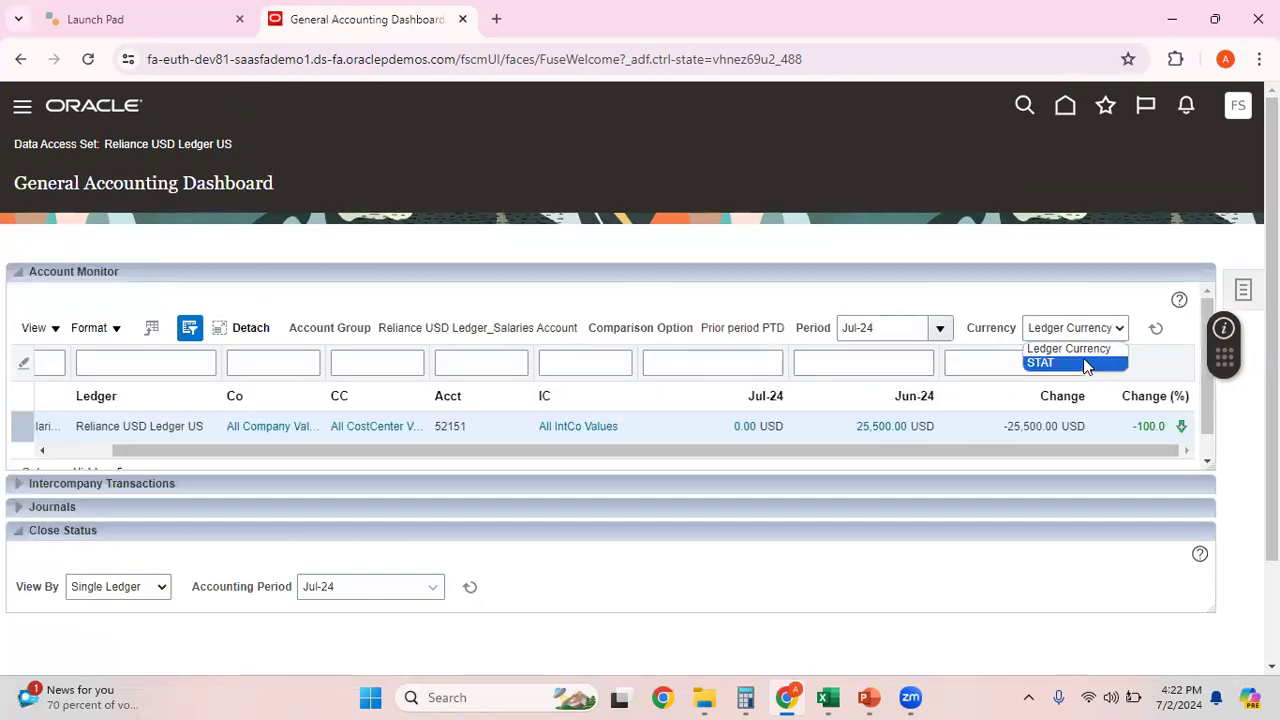
pyautogui.click(1091, 364)
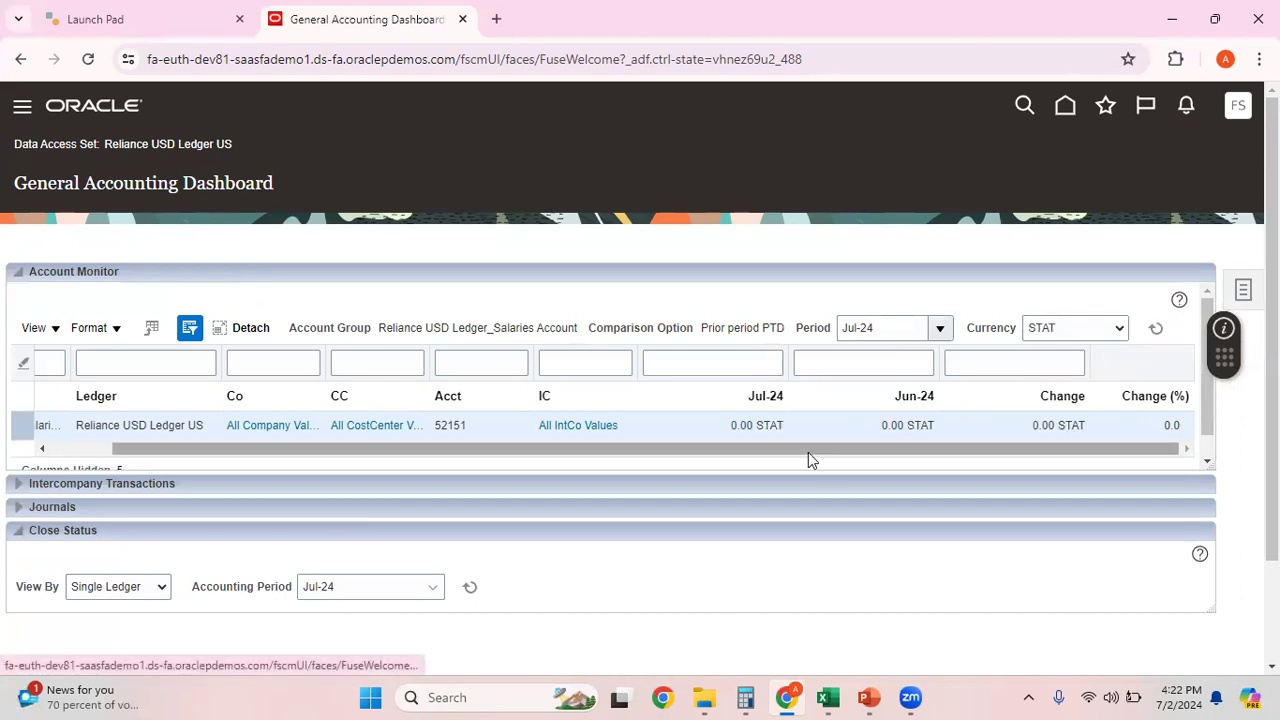
pyautogui.click(1120, 333)
pyautogui.click(1085, 348)
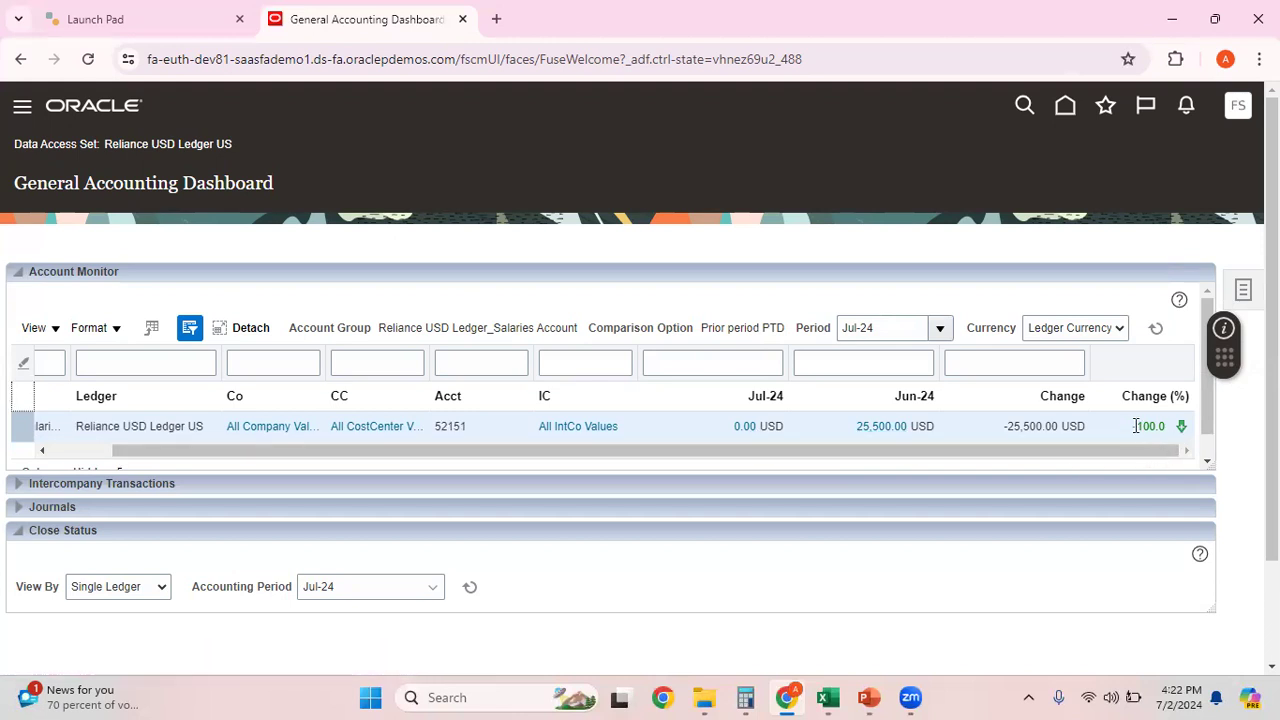
pyautogui.moveTo(1160, 450); pyautogui.dragTo(1243, 446)
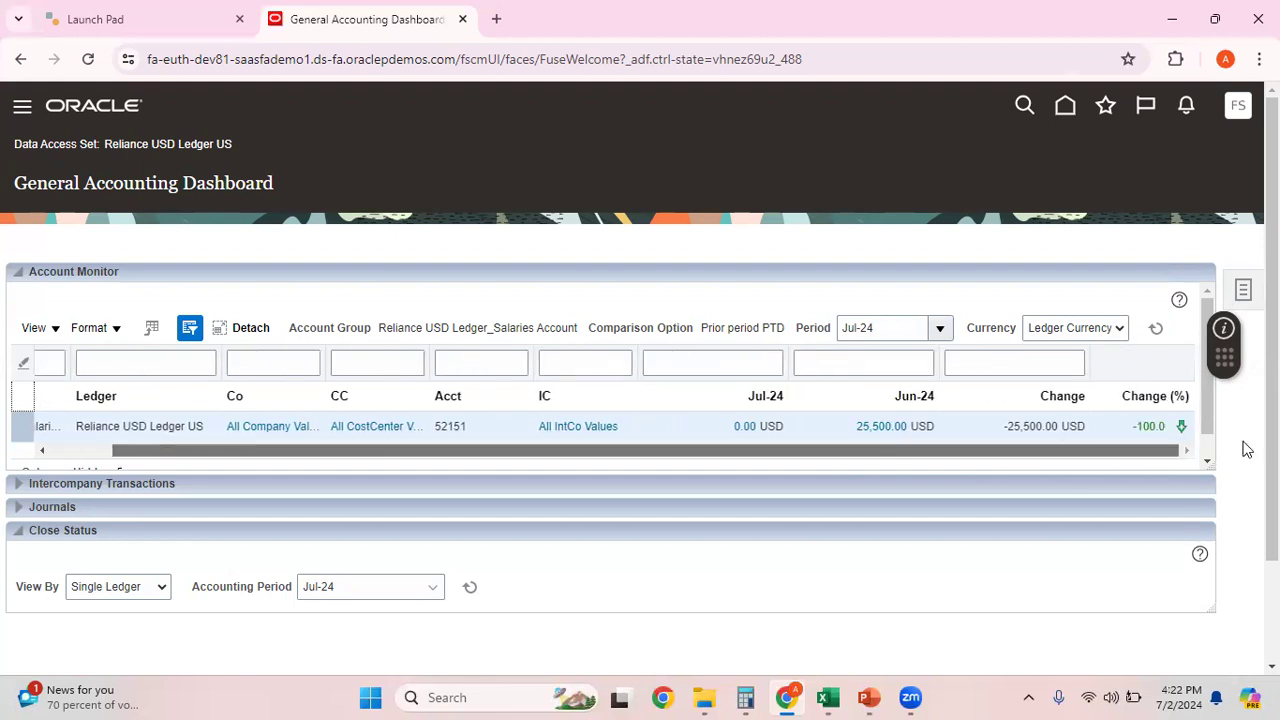
pyautogui.click(1157, 332)
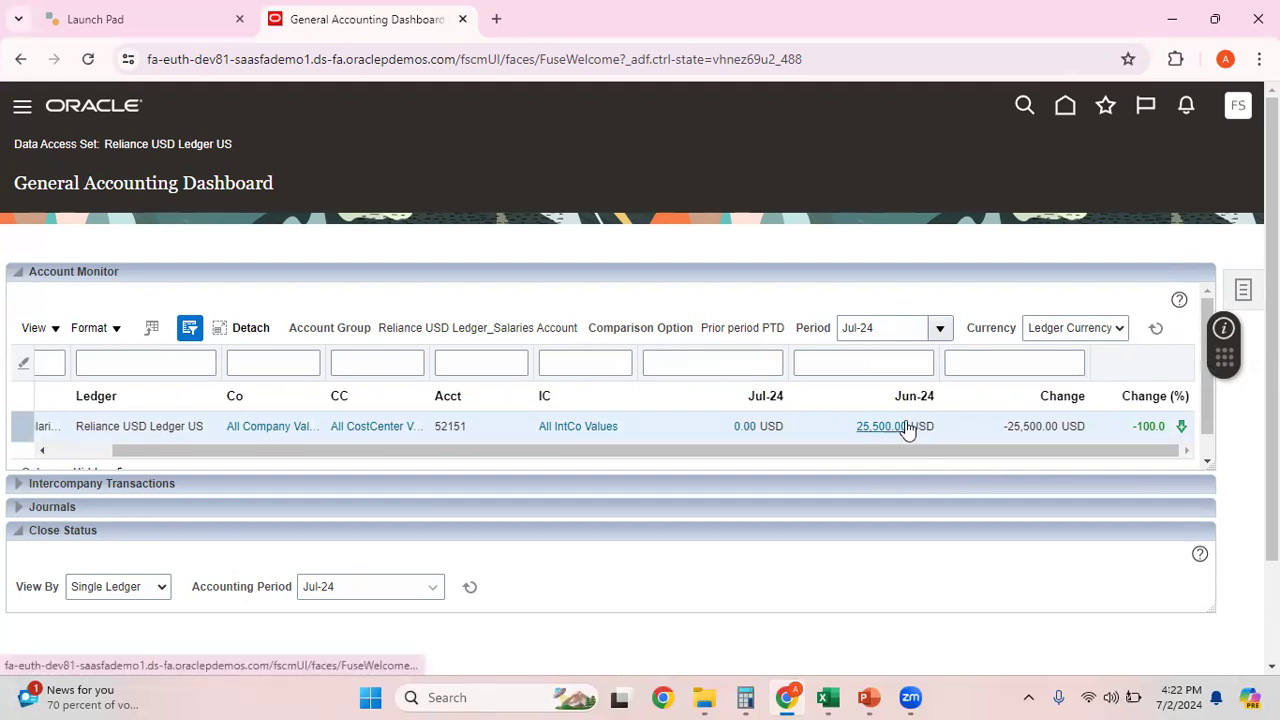
# Go to the management list of account groups from the Account Monitor and open the Expenses account group.
pyautogui.moveTo(965, 446); pyautogui.dragTo(714, 476)
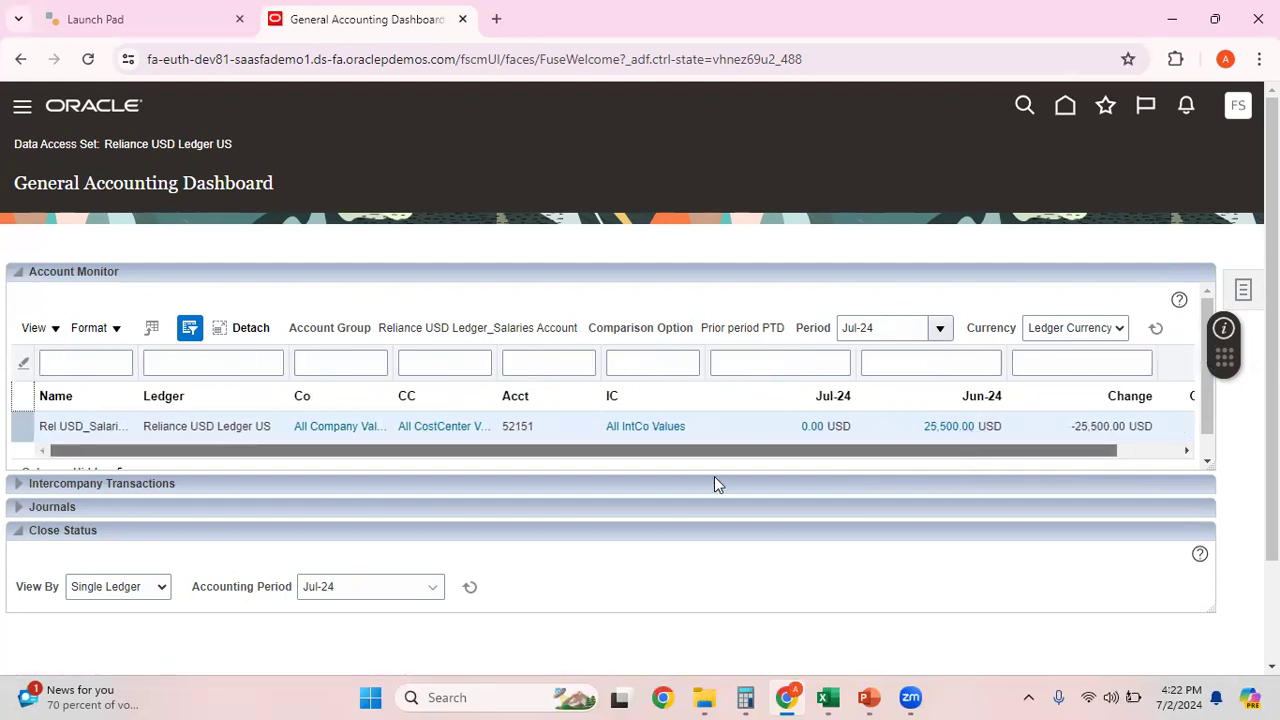
pyautogui.click(52, 333)
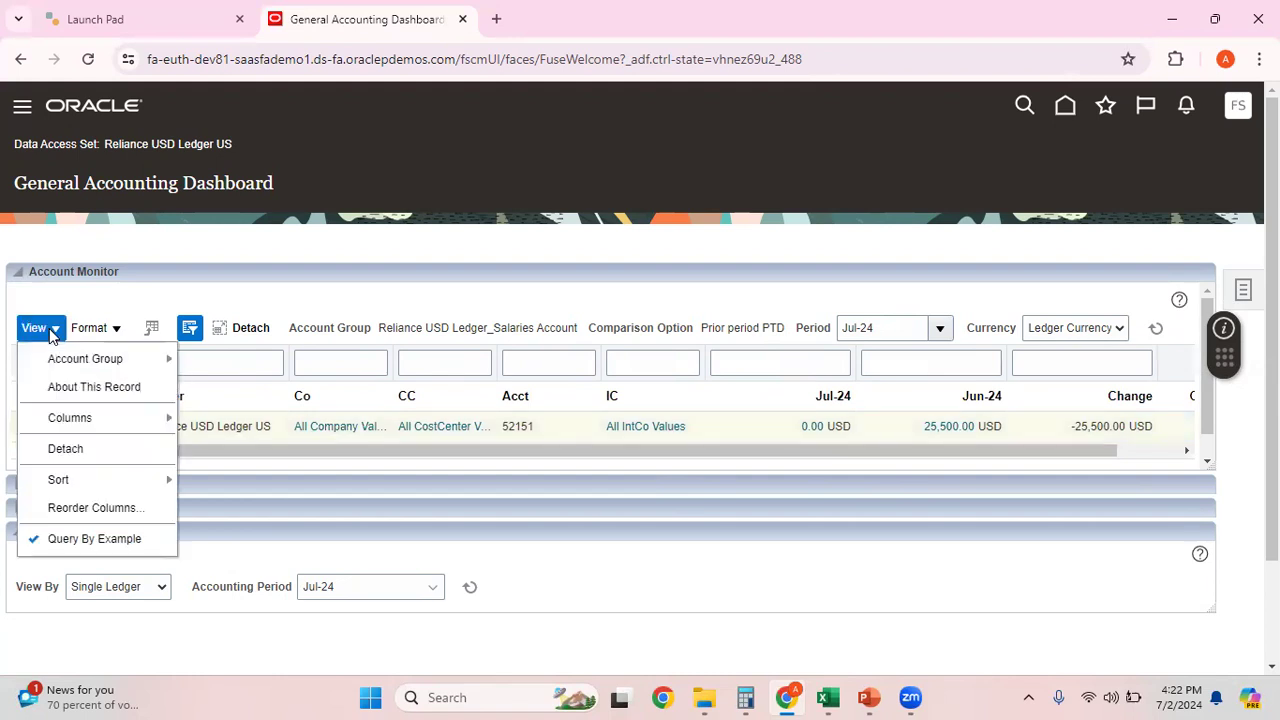
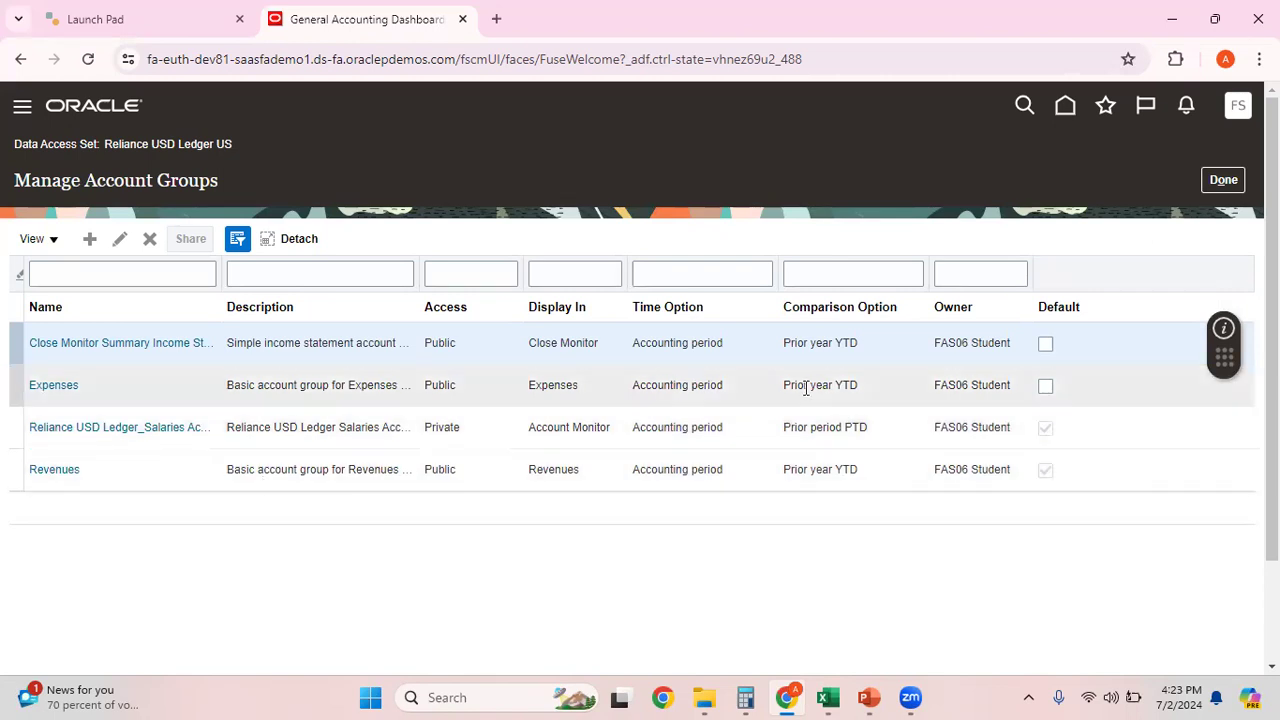
pyautogui.click(53, 388)
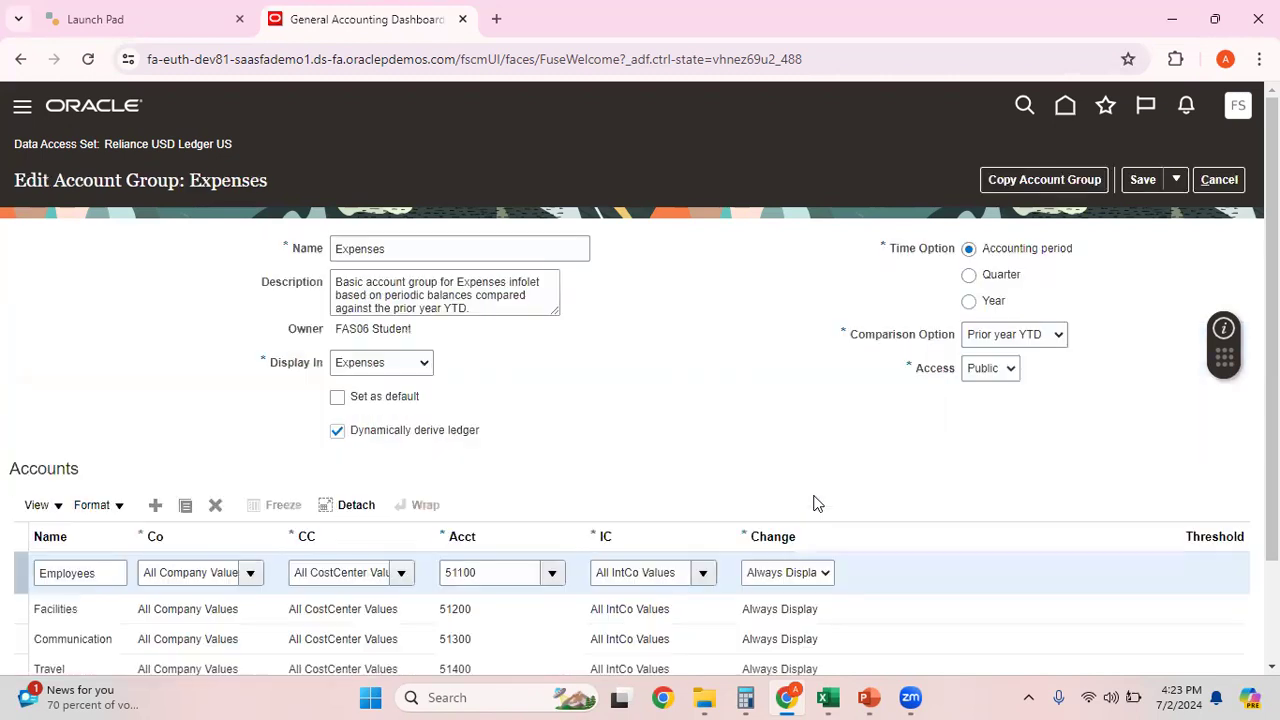
# Review the Expenses group's accounts and the available Change conditions for the Employees line, and leave the group without saving.
pyautogui.scroll(-2, 900, 485)
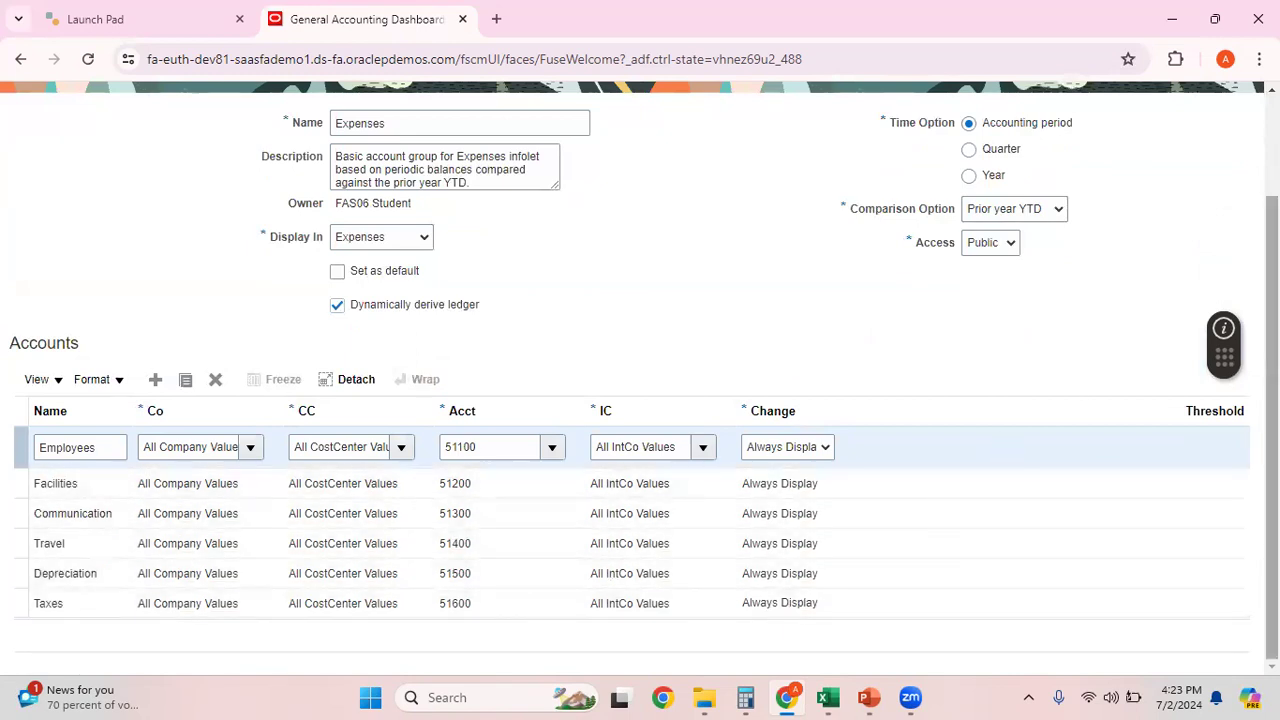
pyautogui.click(824, 454)
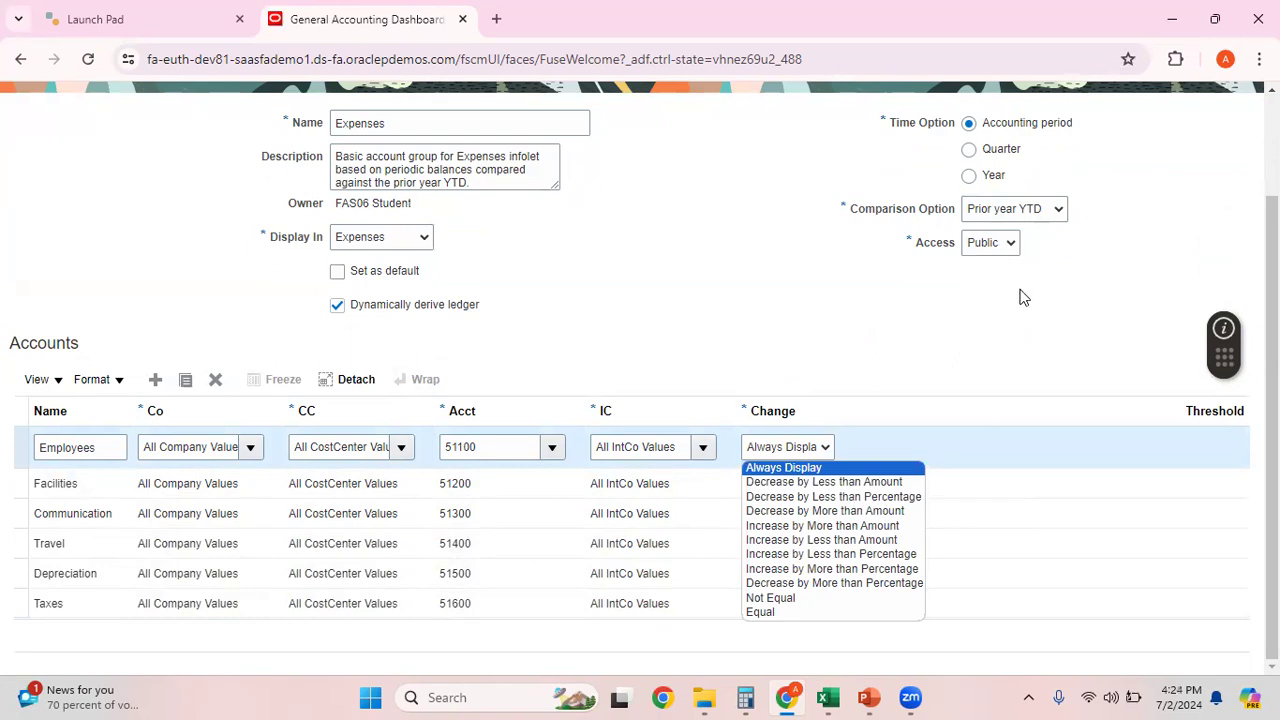
pyautogui.click(920, 310)
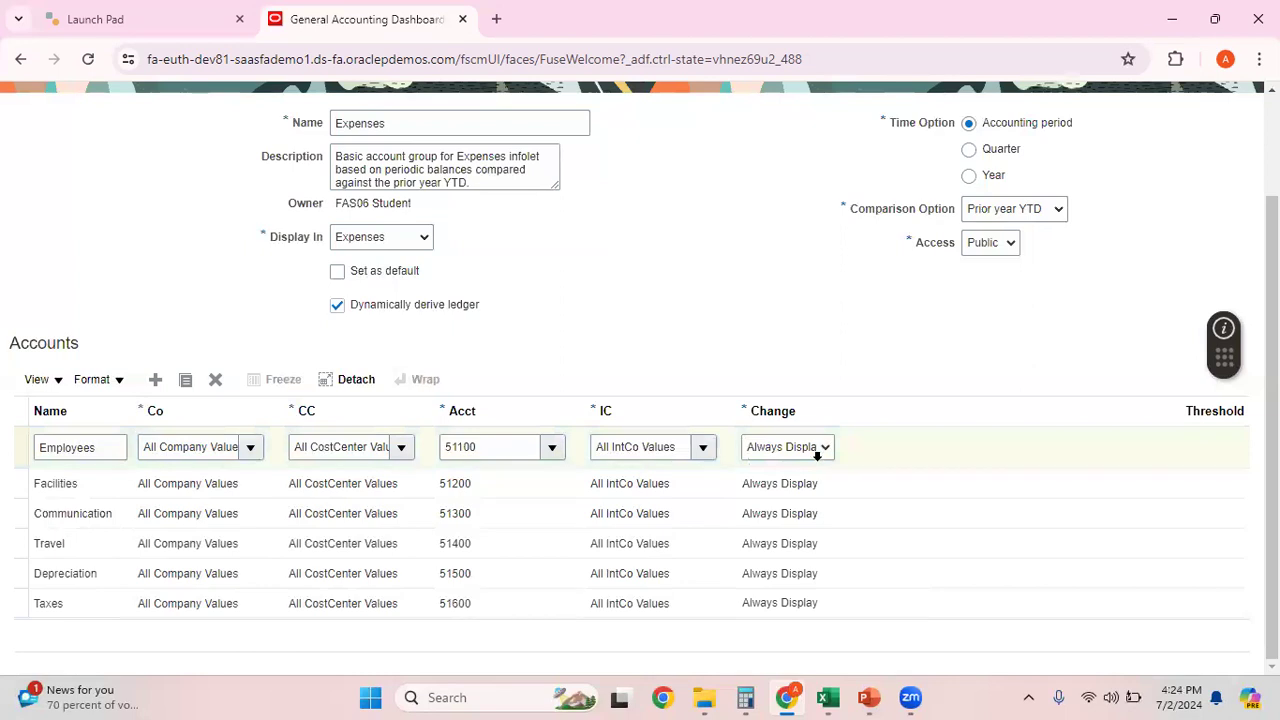
pyautogui.scroll(2, 1200, 400)
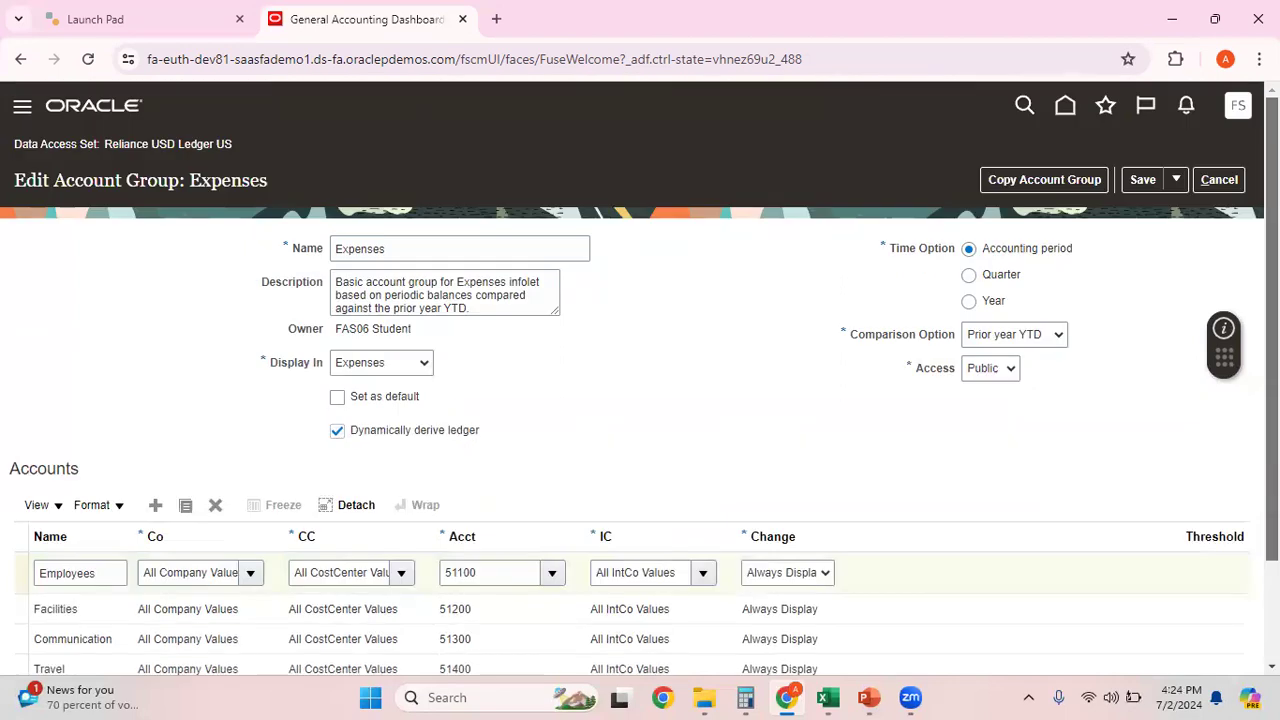
pyautogui.click(1219, 179)
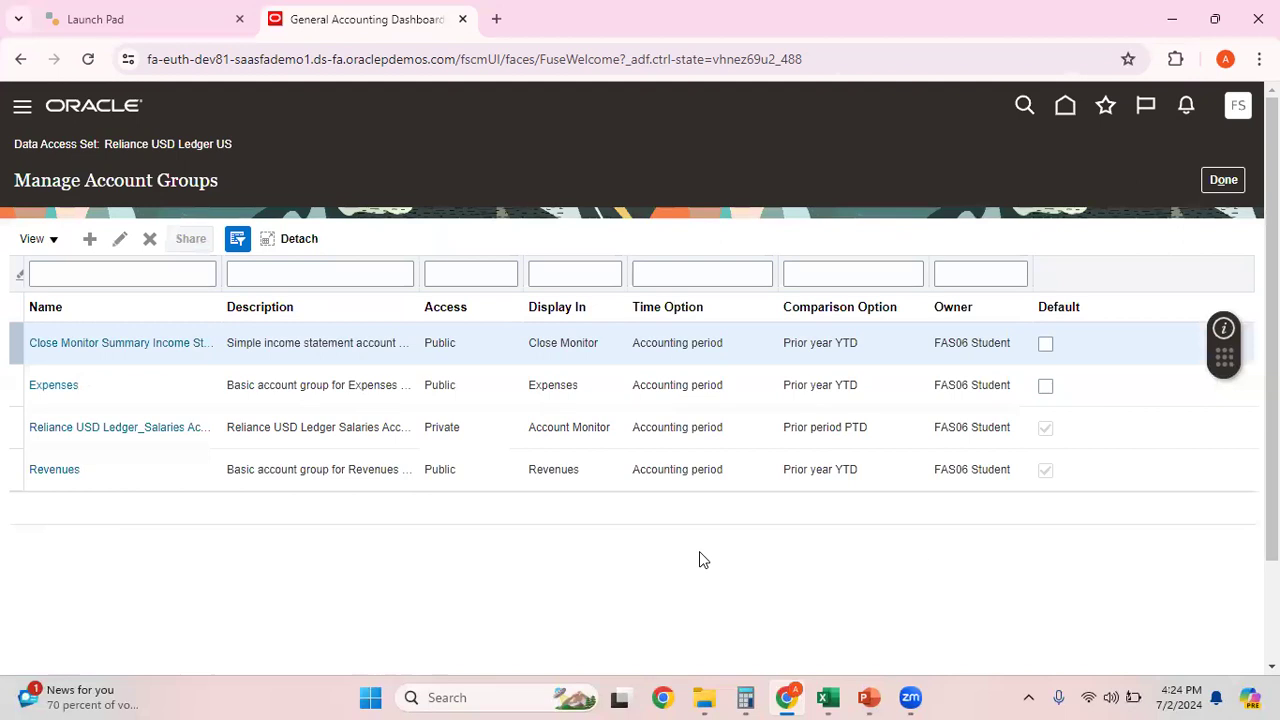